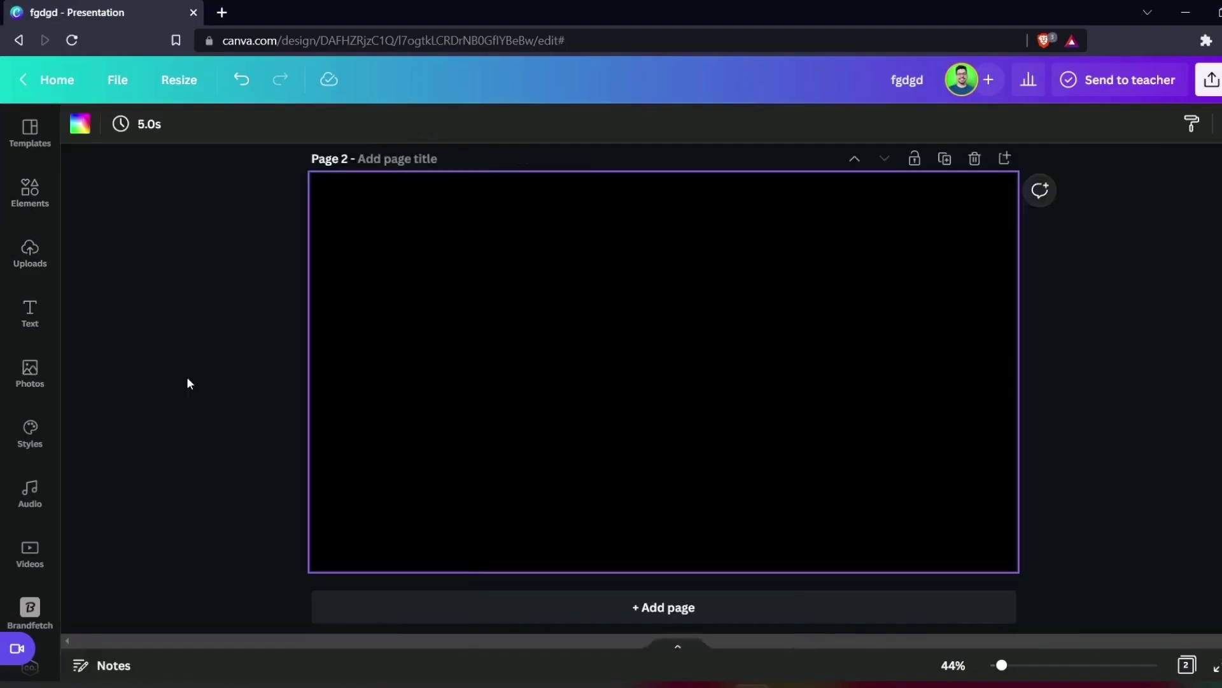
- Search Photos for 'engineer'
click(30, 374)
drag(162, 134, 134, 133)
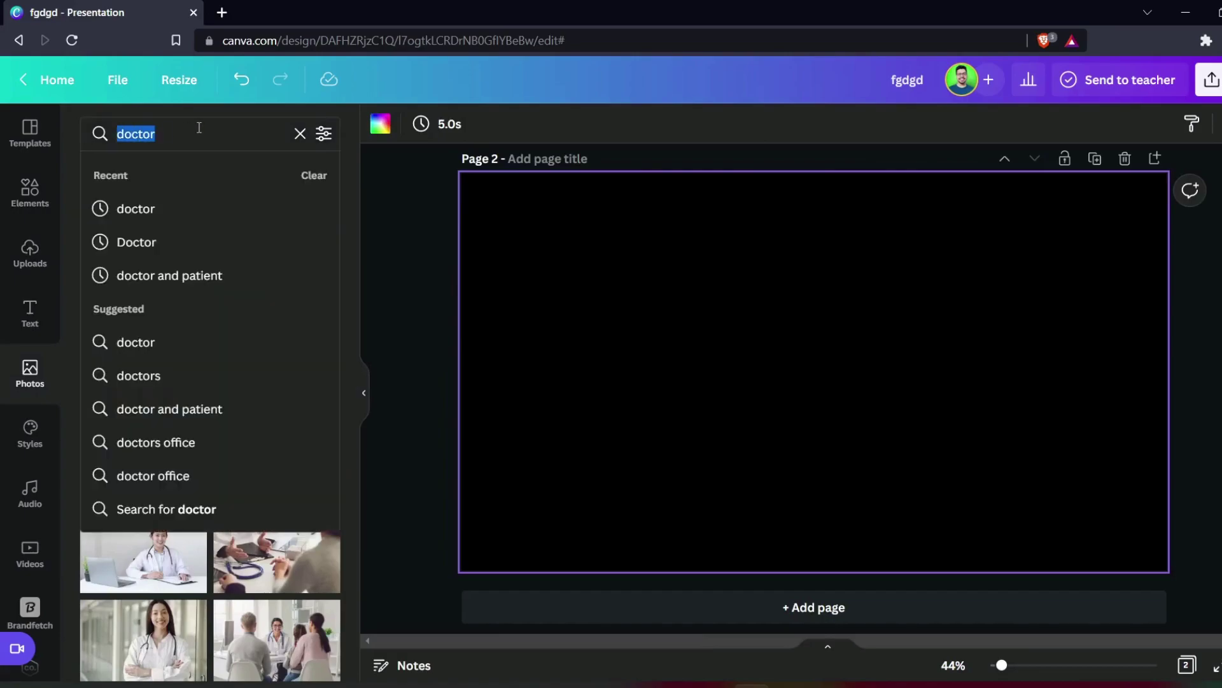
text(engineer)
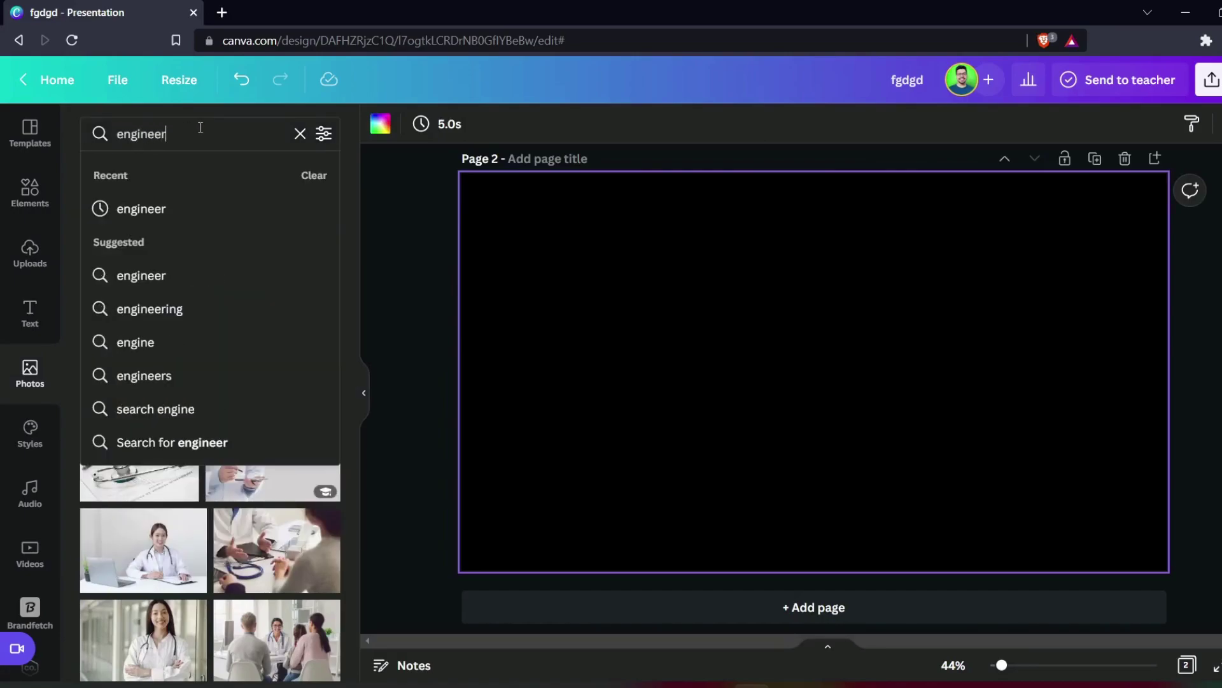
key(Return)
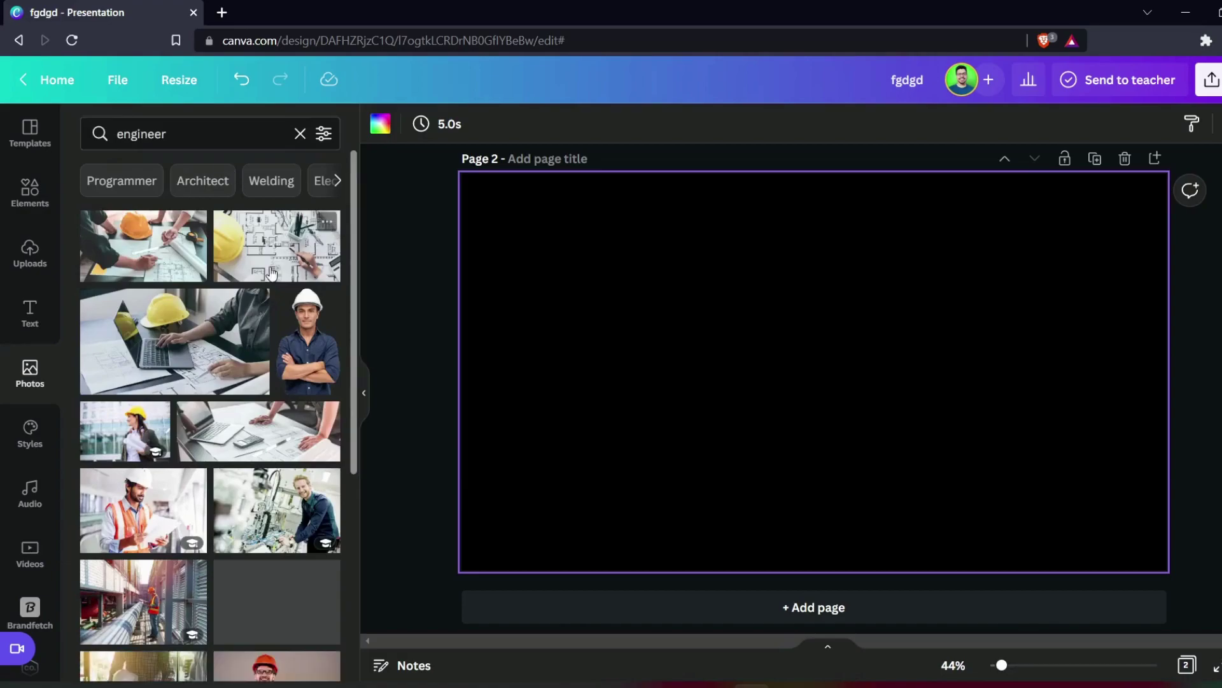
- Add the white hard-hat engineer photo and centre it on the black slide
click(302, 340)
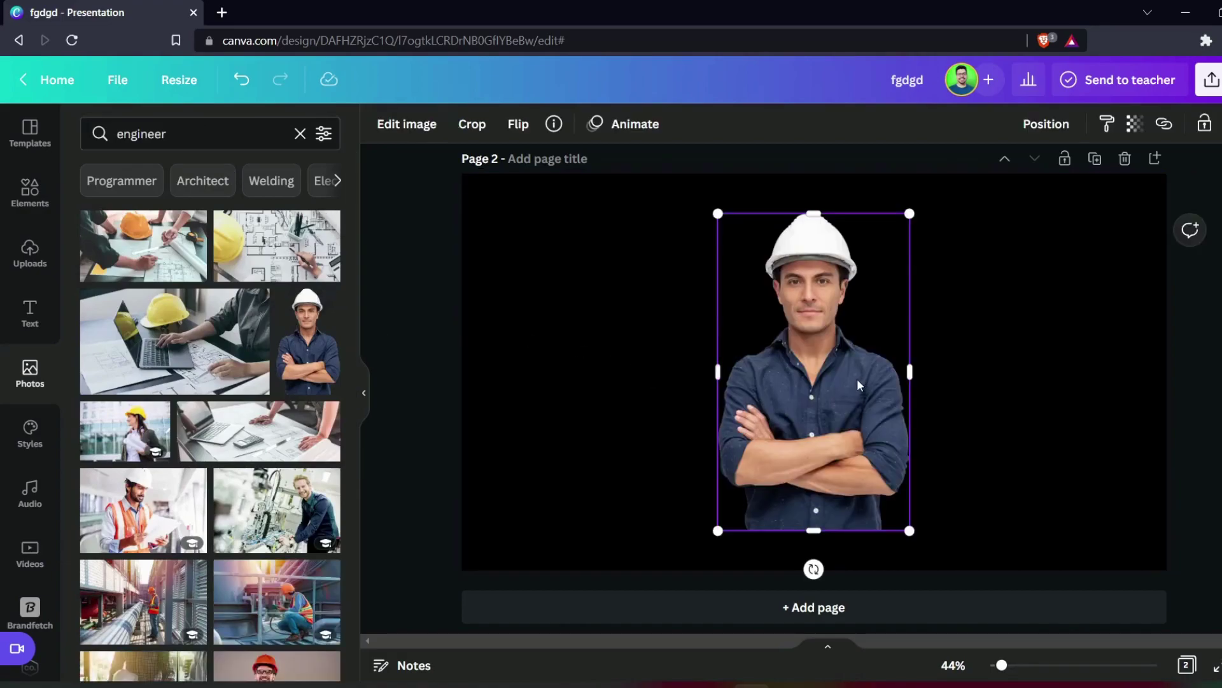
drag(832, 381, 836, 385)
click(1046, 406)
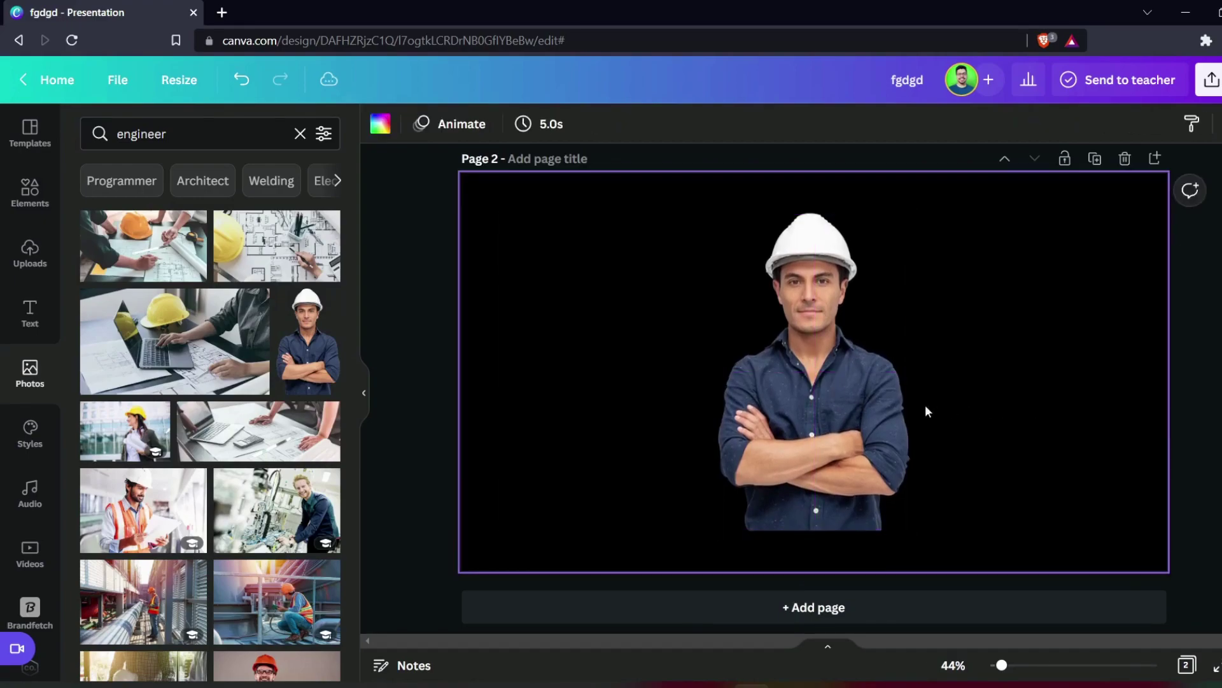
click(838, 401)
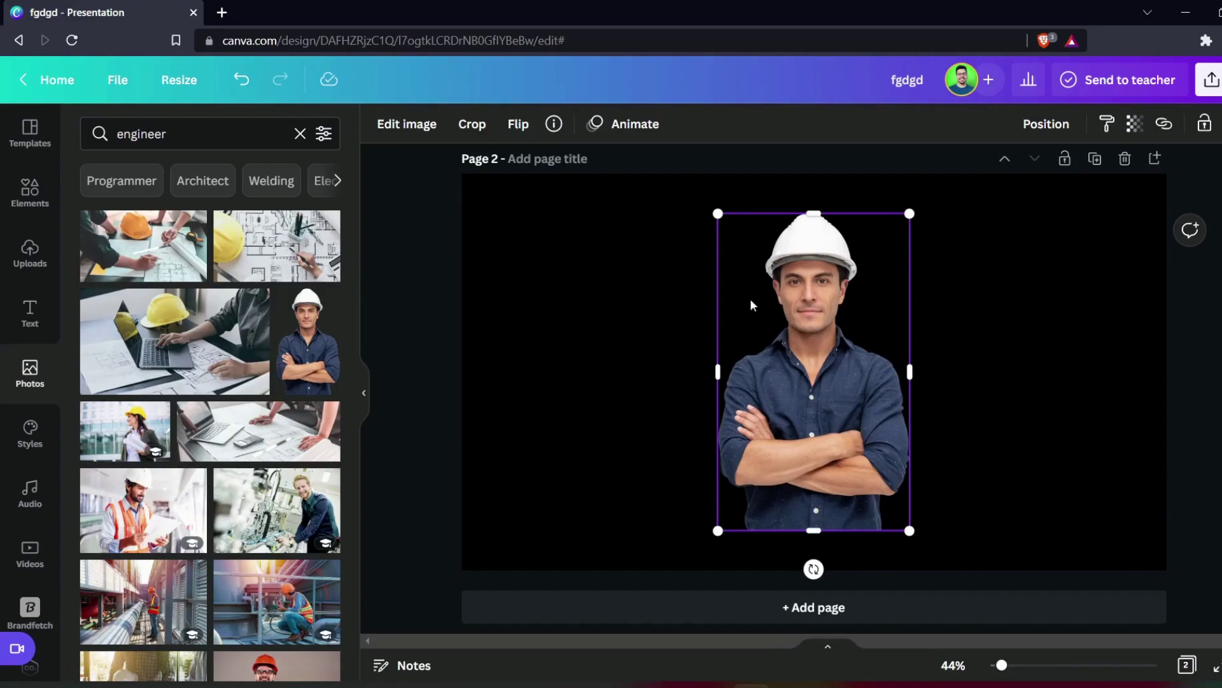
- Apply the default Glow shadow preset to the engineer photo
click(407, 124)
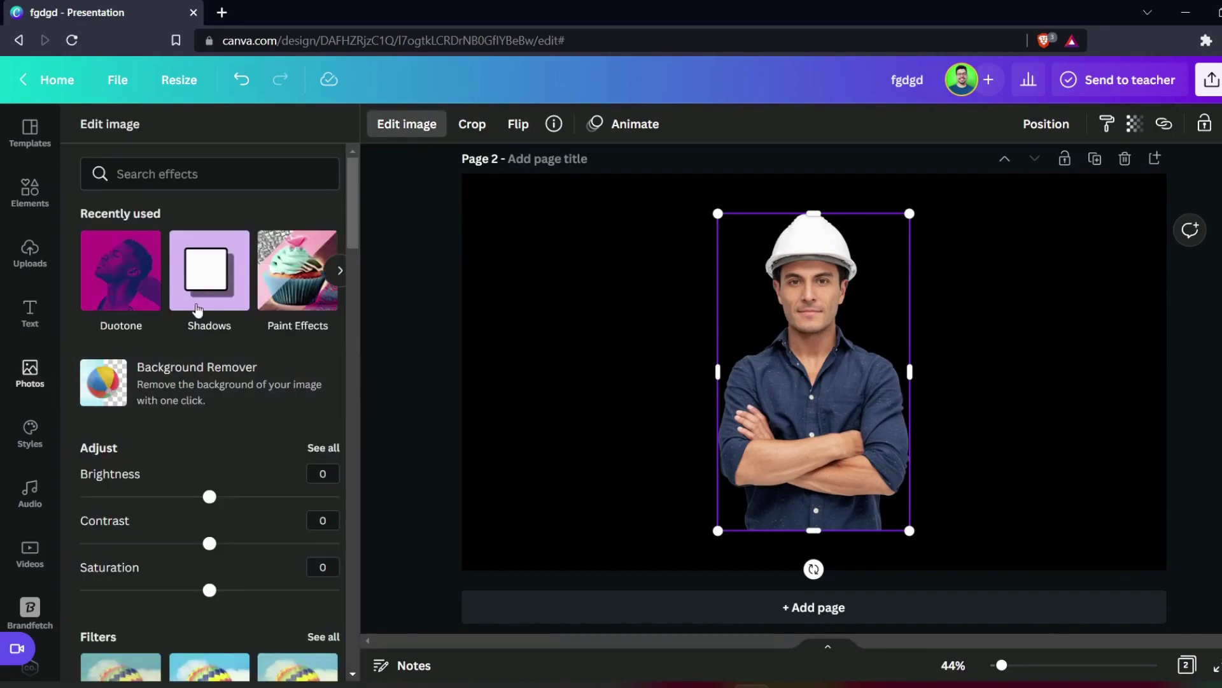
click(211, 278)
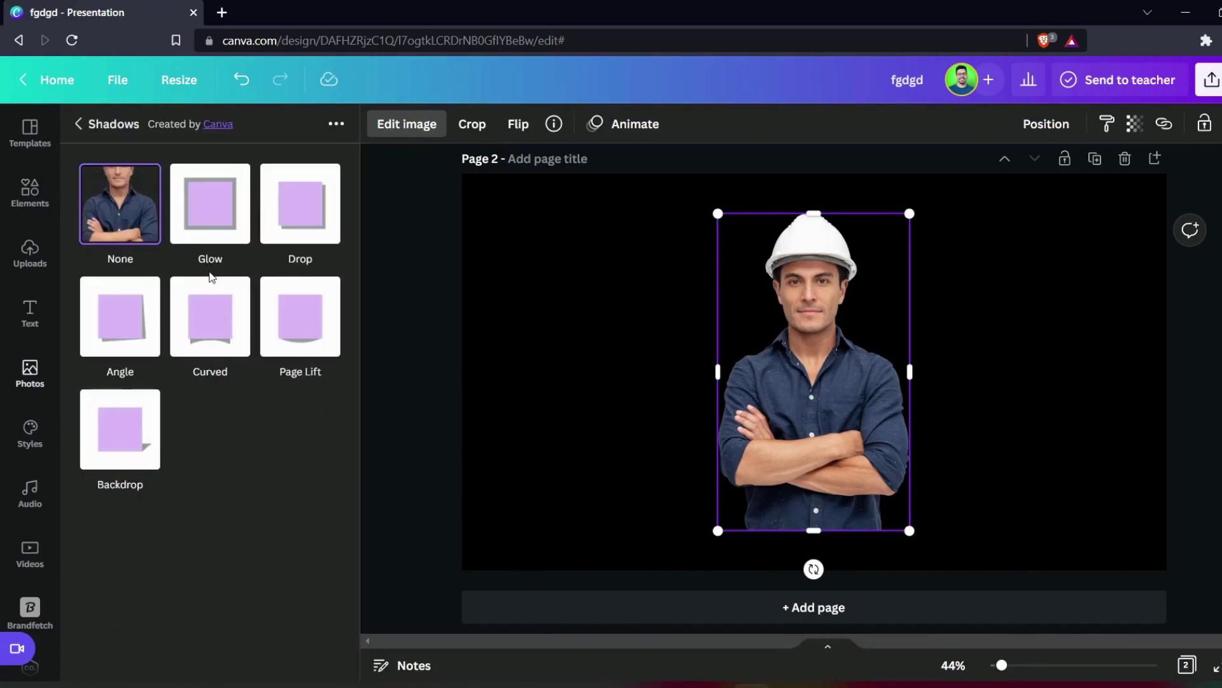
click(213, 213)
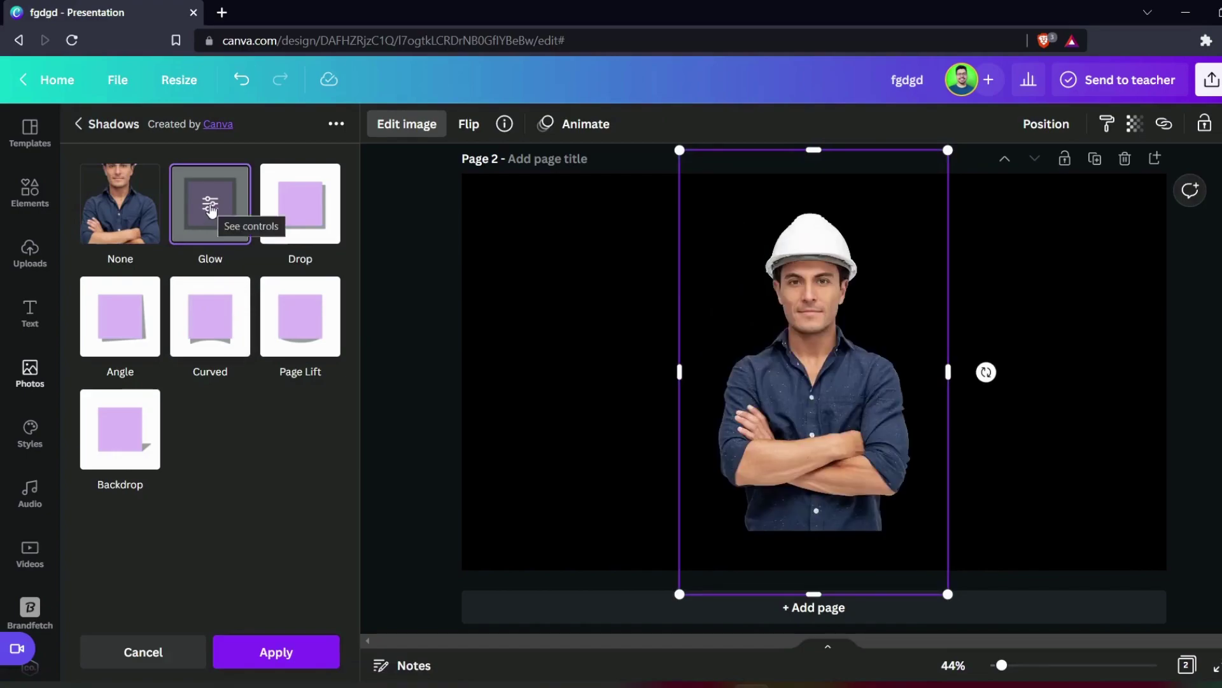
- Set the glow to white, size 10, transparency 100 and blur 0, and apply it
click(212, 209)
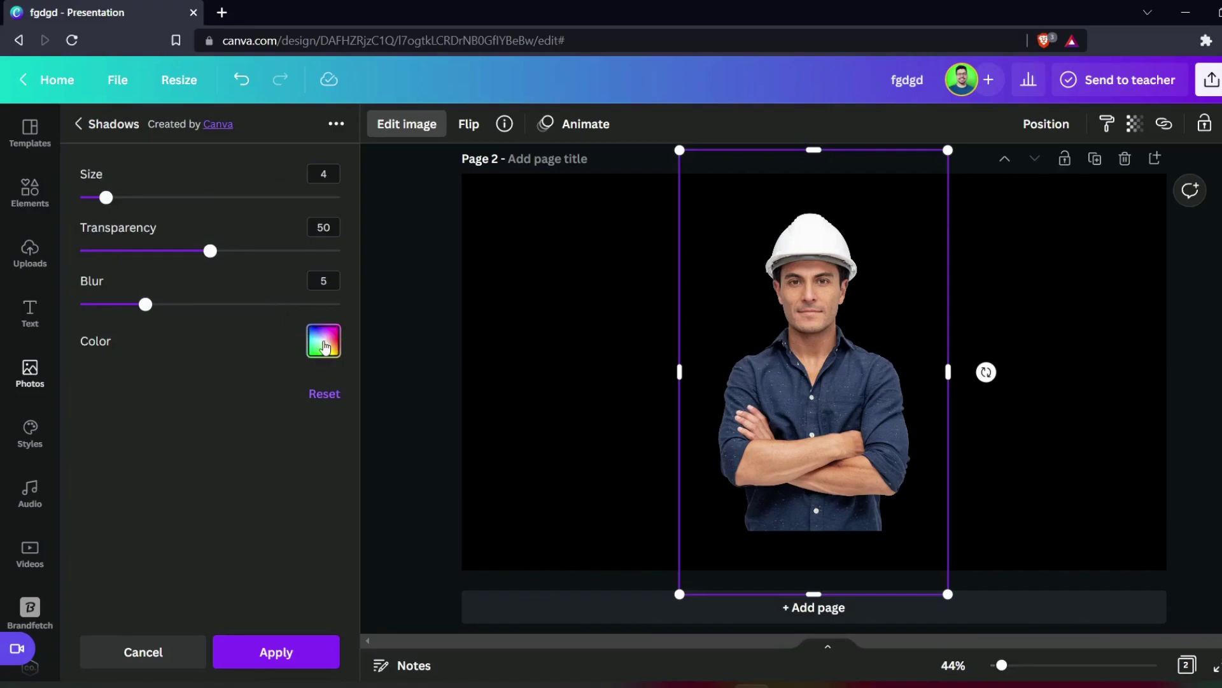
click(325, 345)
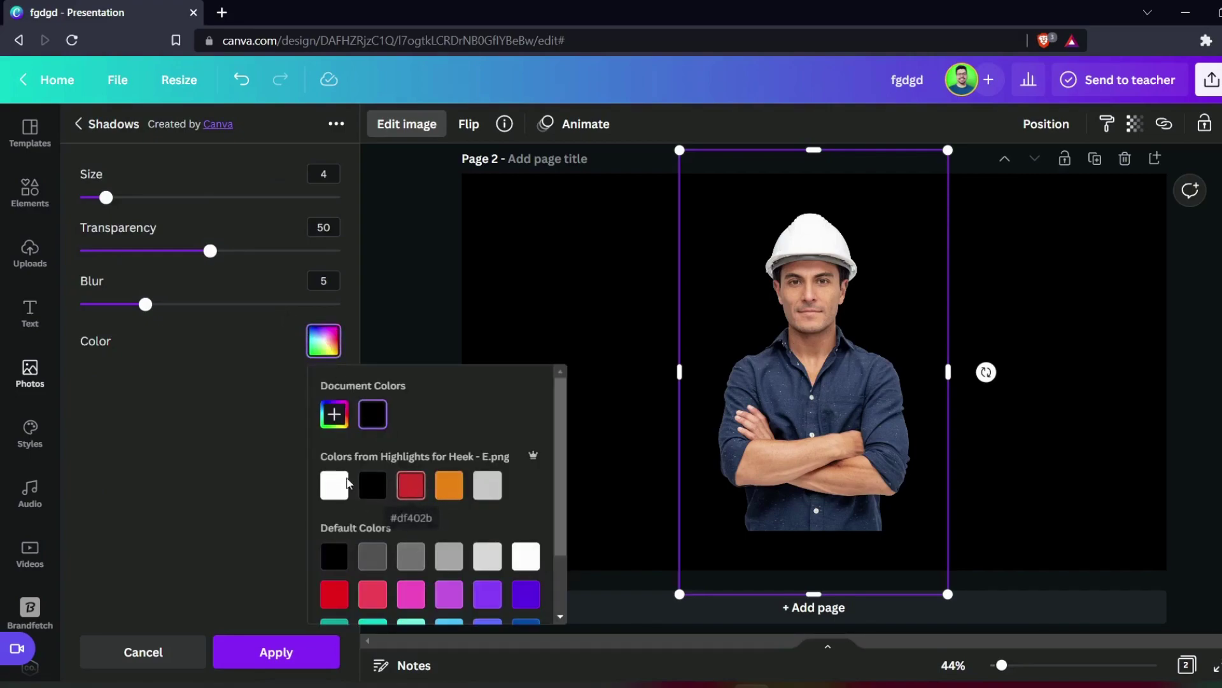
click(337, 485)
click(337, 486)
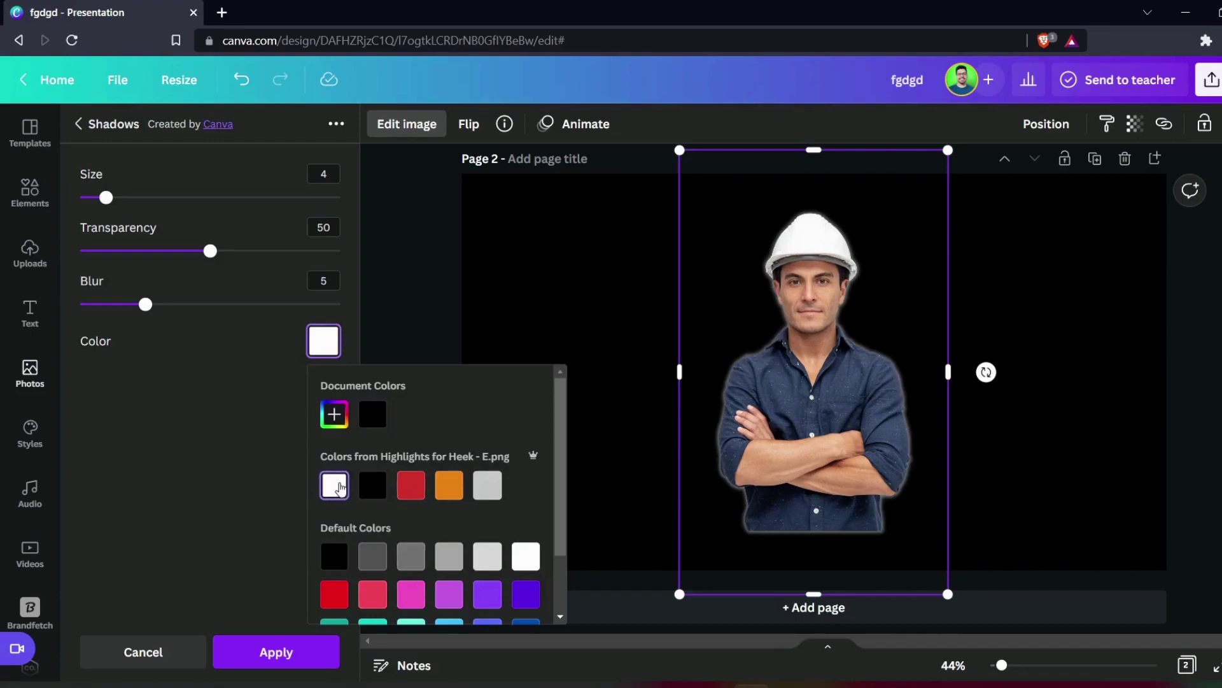
drag(105, 199, 145, 199)
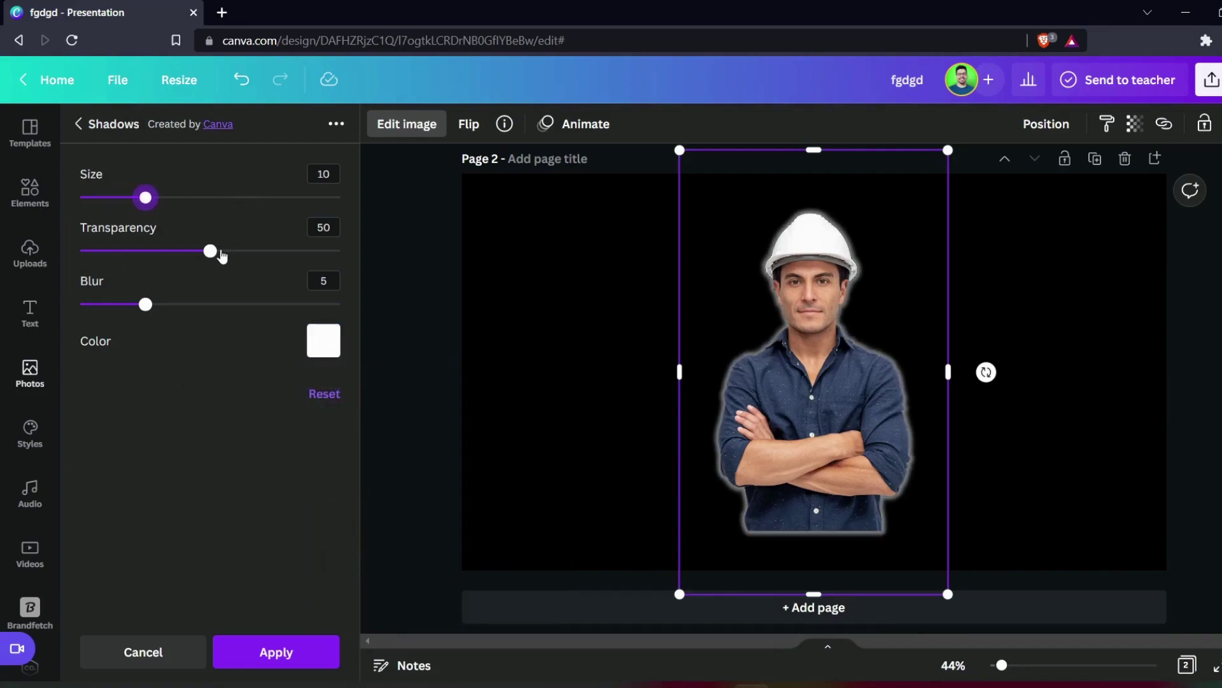
drag(211, 251, 340, 252)
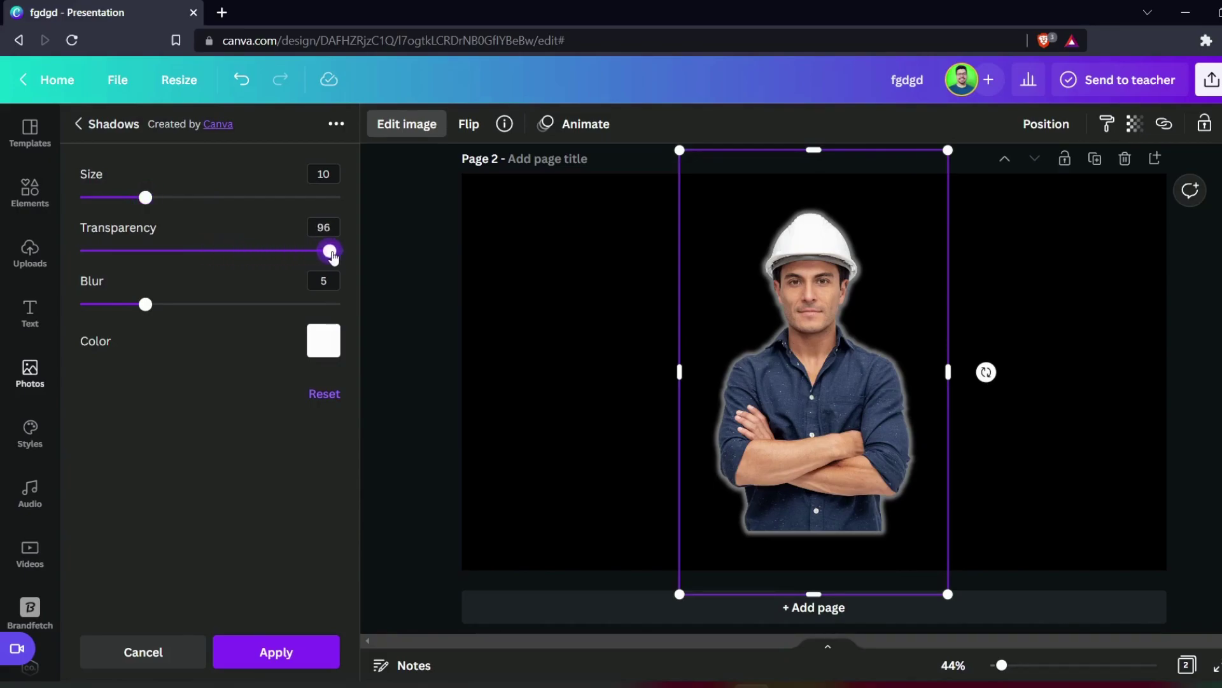
drag(131, 305, 82, 305)
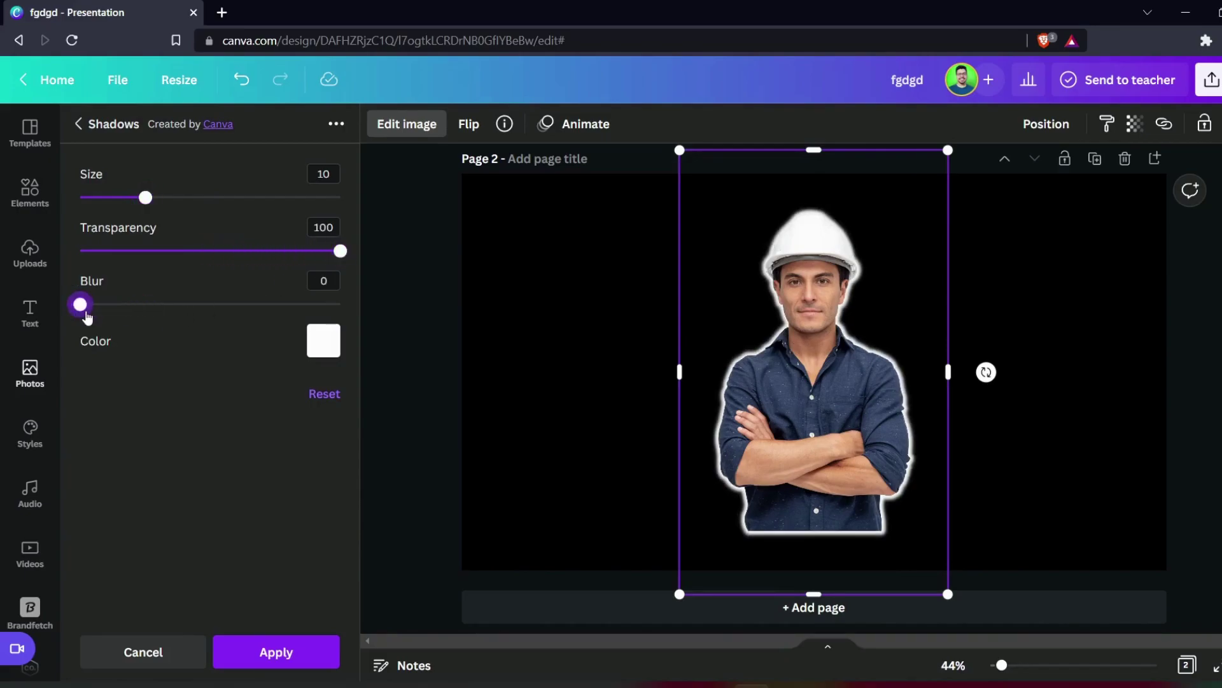
click(276, 651)
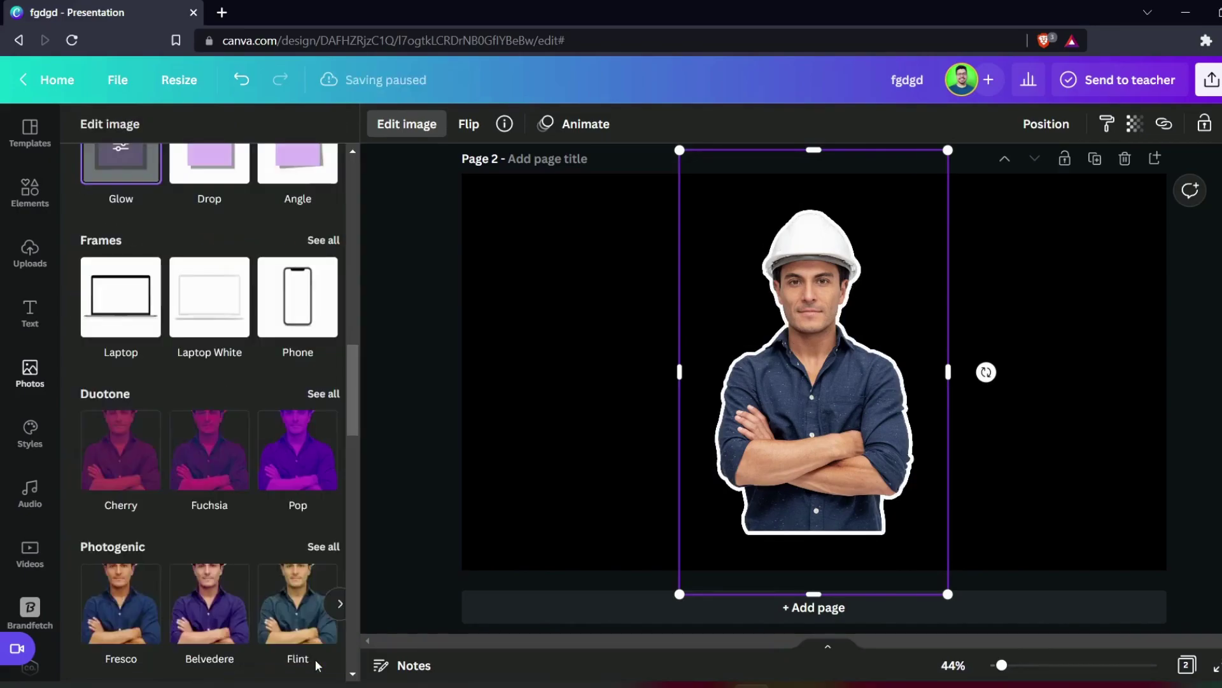
- Reposition the outlined engineer, deselect it, and add a blank third page
click(496, 511)
mouse_move(740, 408)
mouse_down()
mouse_move(767, 404)
mouse_move(806, 451)
mouse_up()
click(1031, 480)
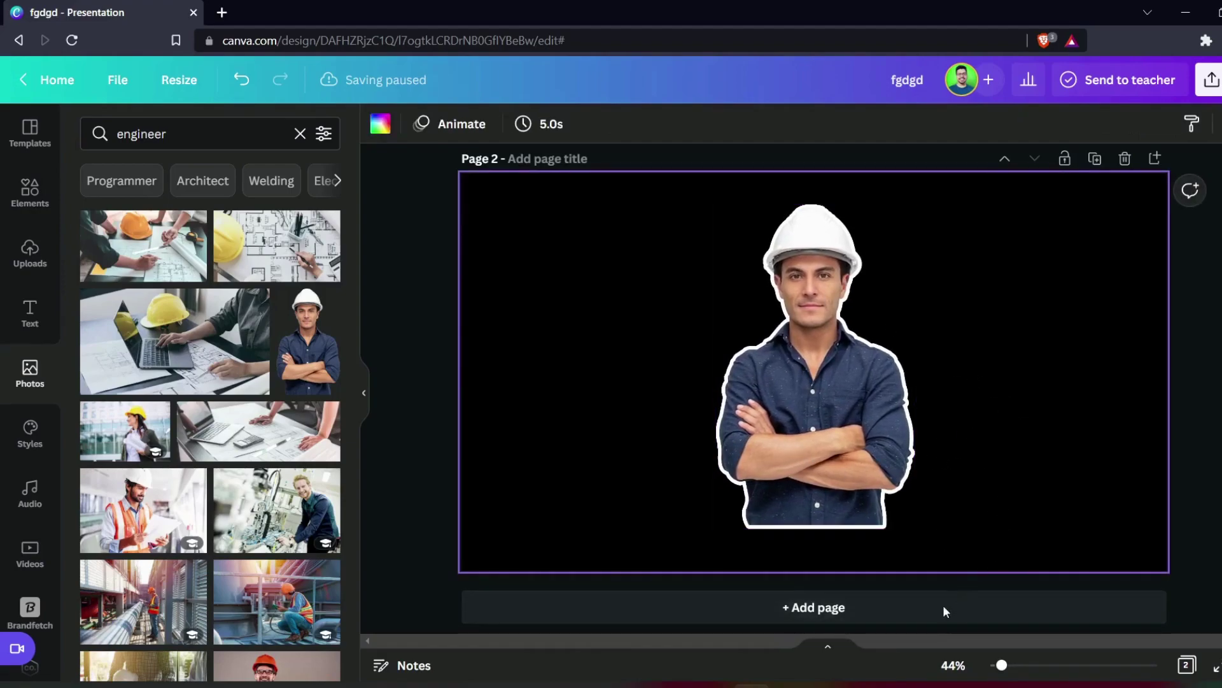
click(910, 613)
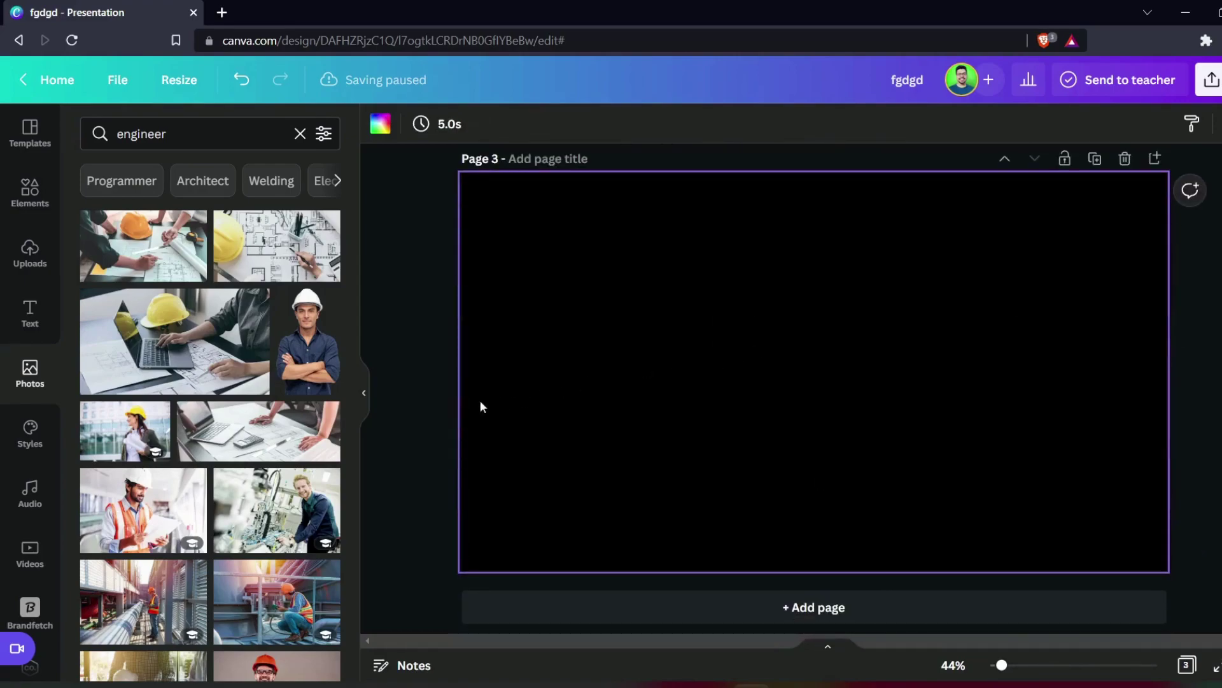
- Place the engineer photo on Page 3 with a duplicate beside it on the right
click(309, 342)
click(364, 399)
drag(623, 420, 515, 419)
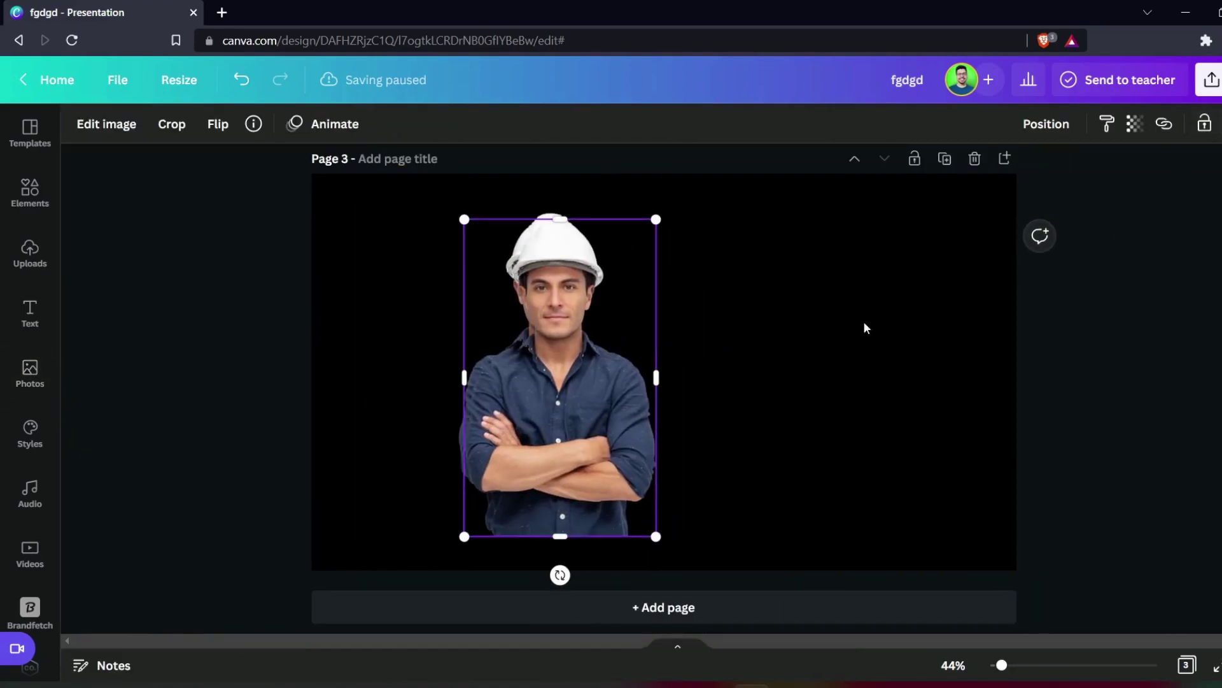
key(ctrl+d)
mouse_move(573, 420)
mouse_down()
mouse_move(871, 421)
mouse_move(851, 421)
mouse_up()
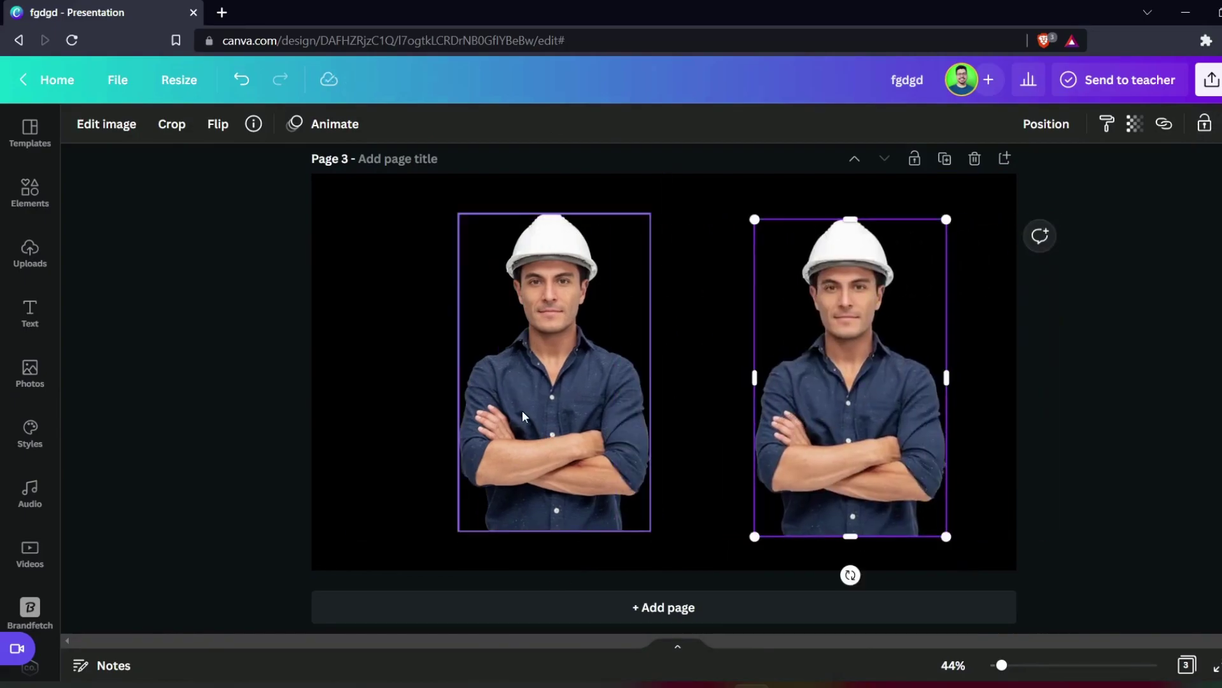
click(522, 412)
click(106, 124)
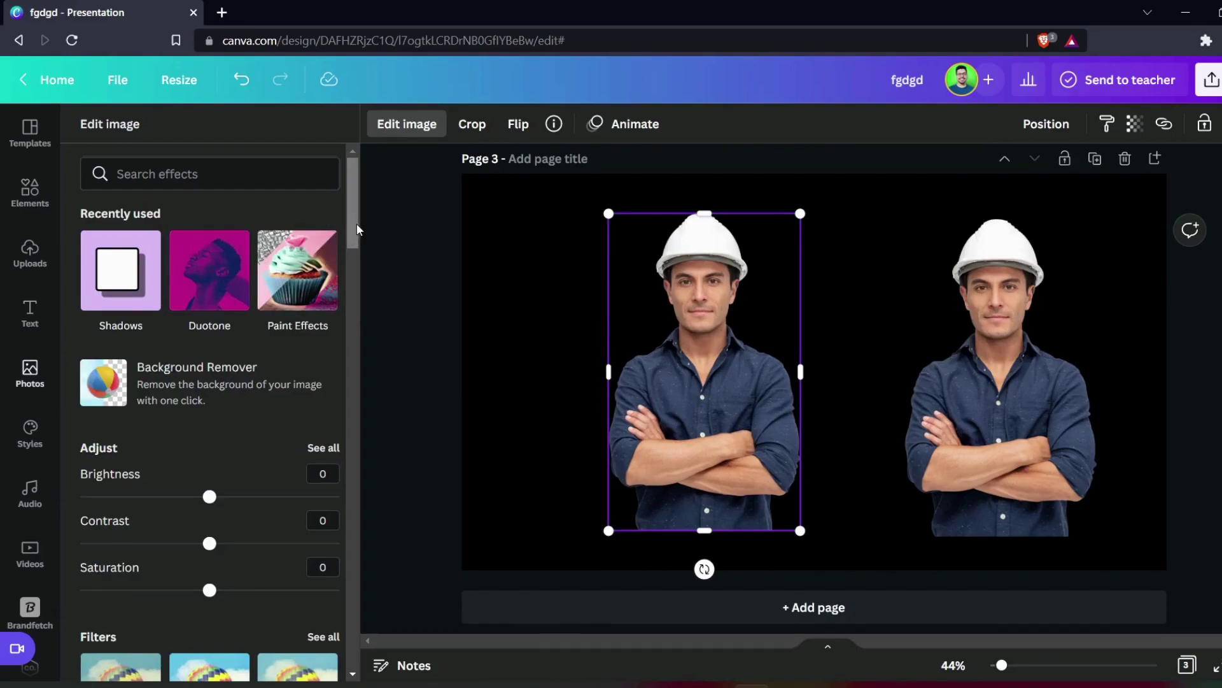
drag(352, 191, 347, 621)
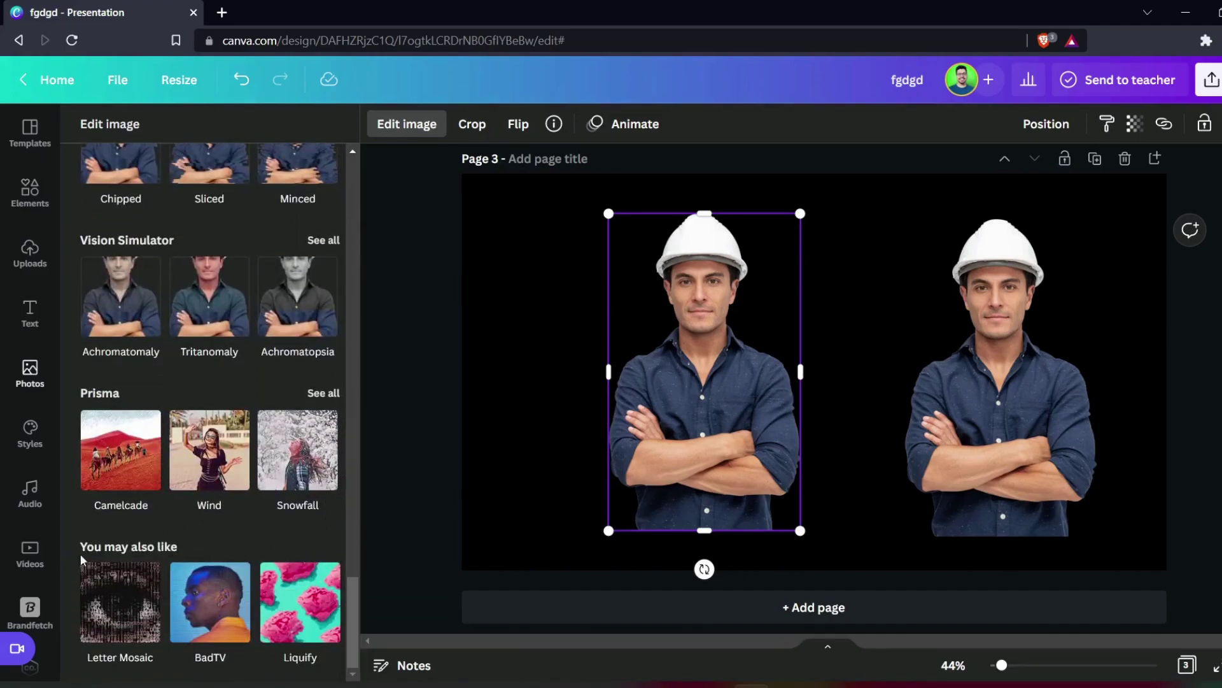
drag(353, 630, 354, 163)
- Apply the Classic duotone to the left engineer copy and show its colour controls
click(199, 288)
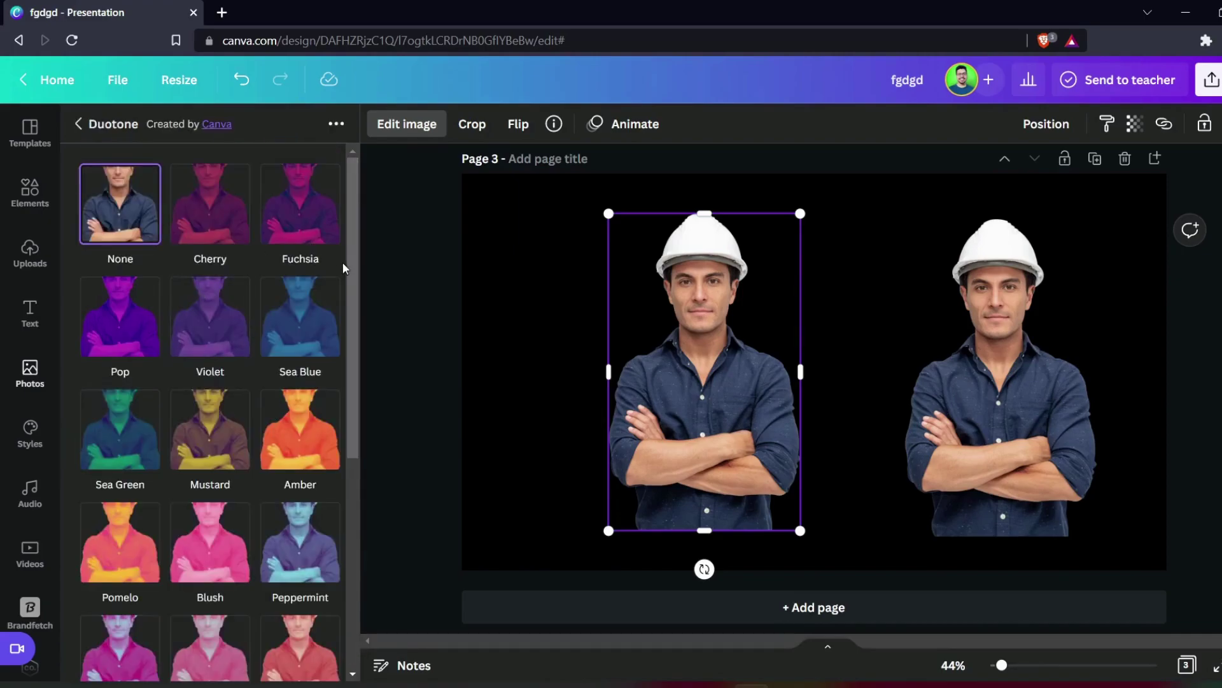
scroll(351, 257, down, 5)
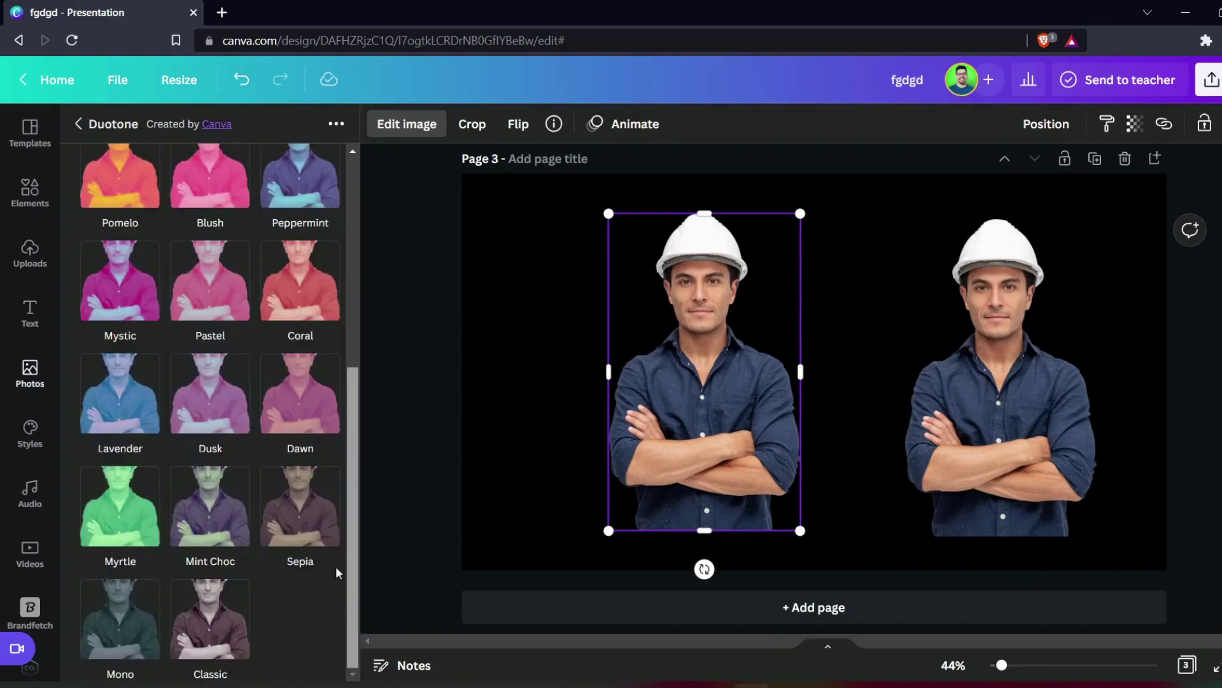
click(211, 621)
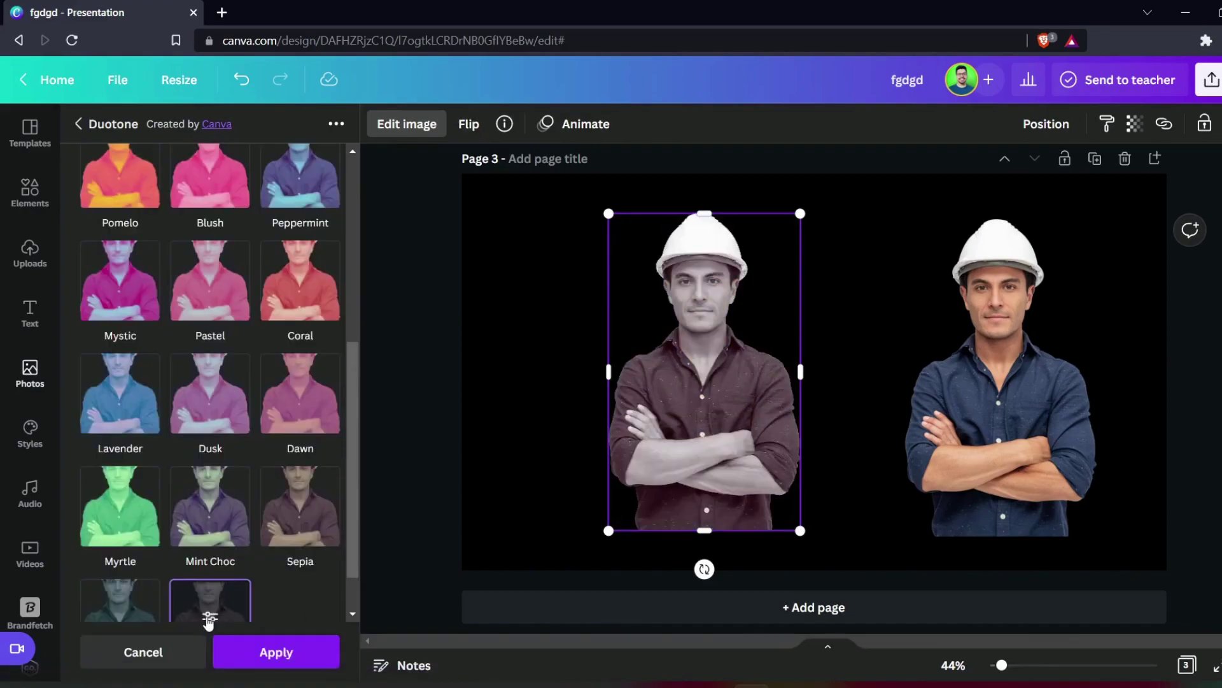
scroll(256, 578, down, 1)
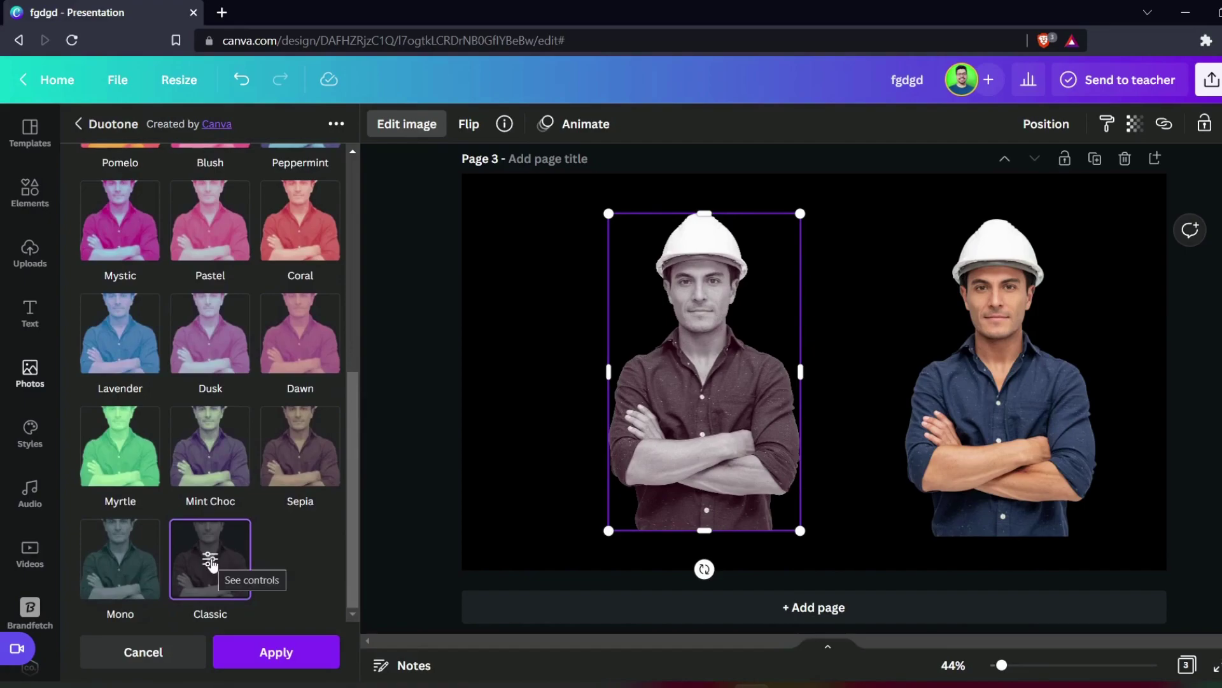
click(210, 562)
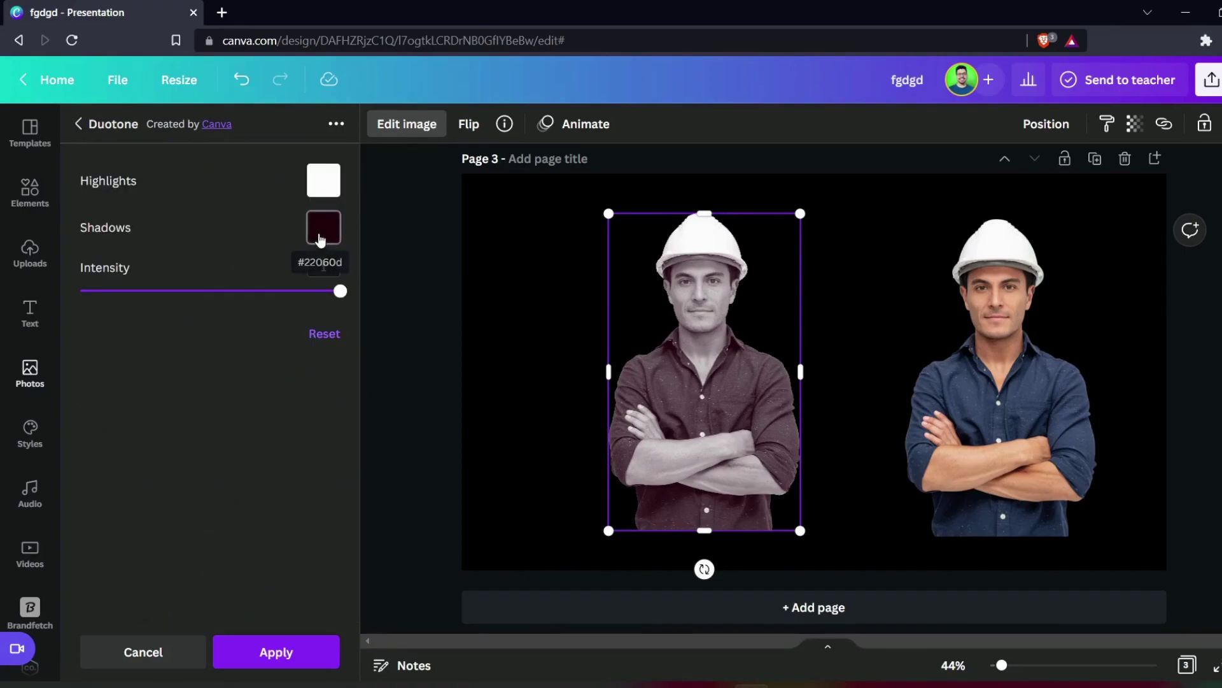
- Set the duotone shadows colour to white and apply it
click(321, 234)
click(334, 372)
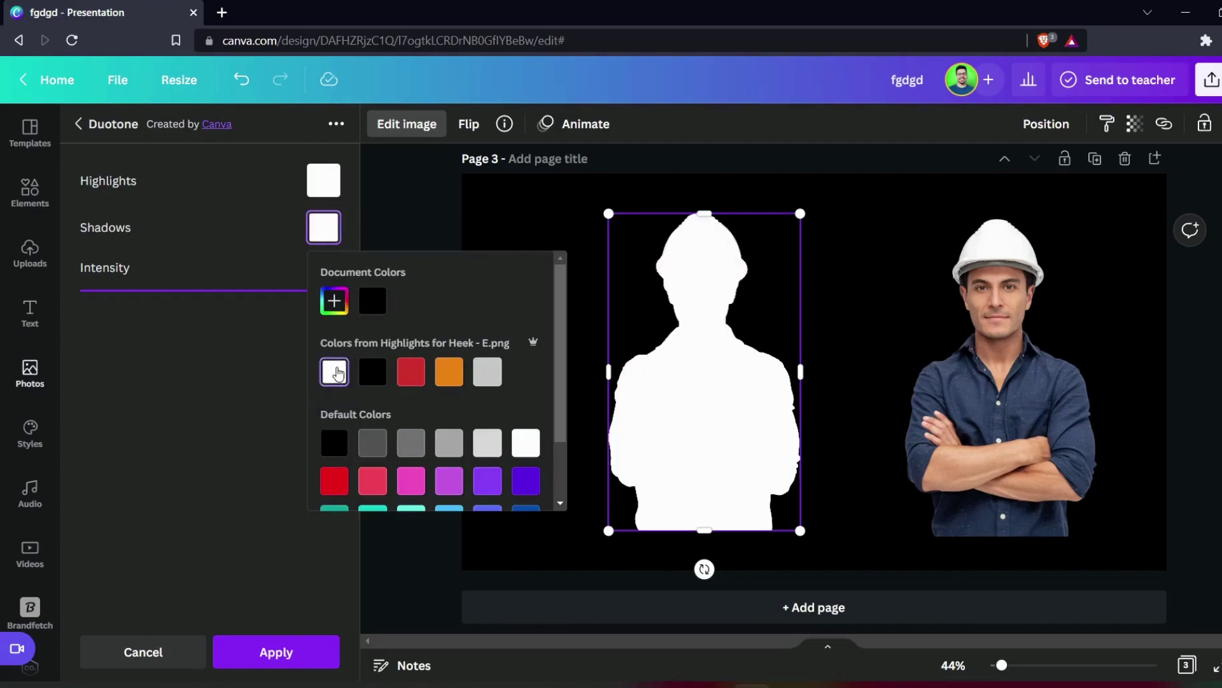
click(276, 652)
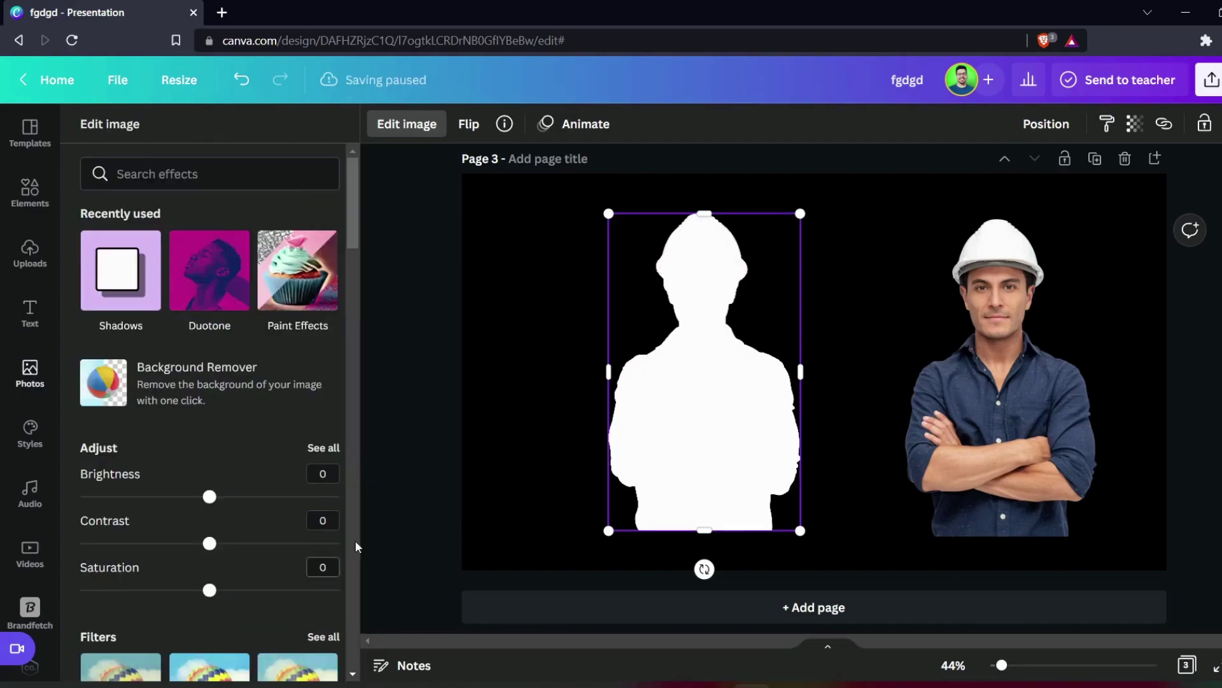
- Nudge the white silhouette slightly and reselect it
click(412, 440)
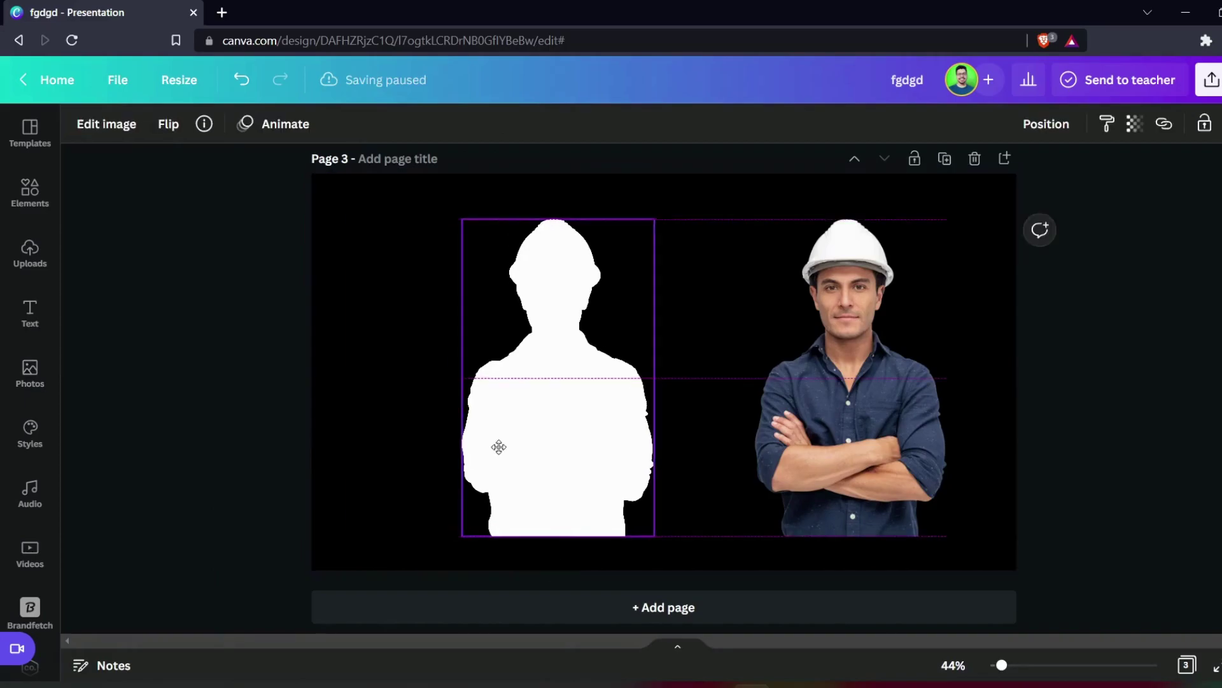
drag(499, 445, 499, 437)
click(355, 442)
click(477, 413)
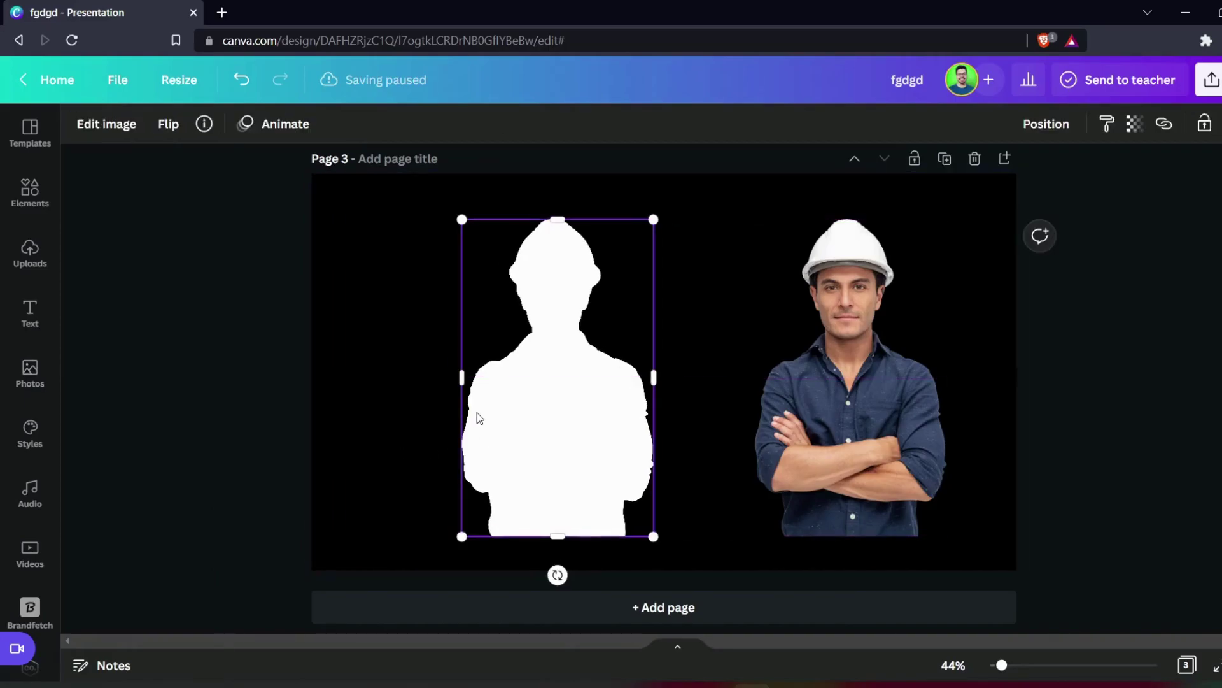
click(105, 124)
- Try several duotone presets, then apply Peppermint to make the silhouette cyan
click(120, 272)
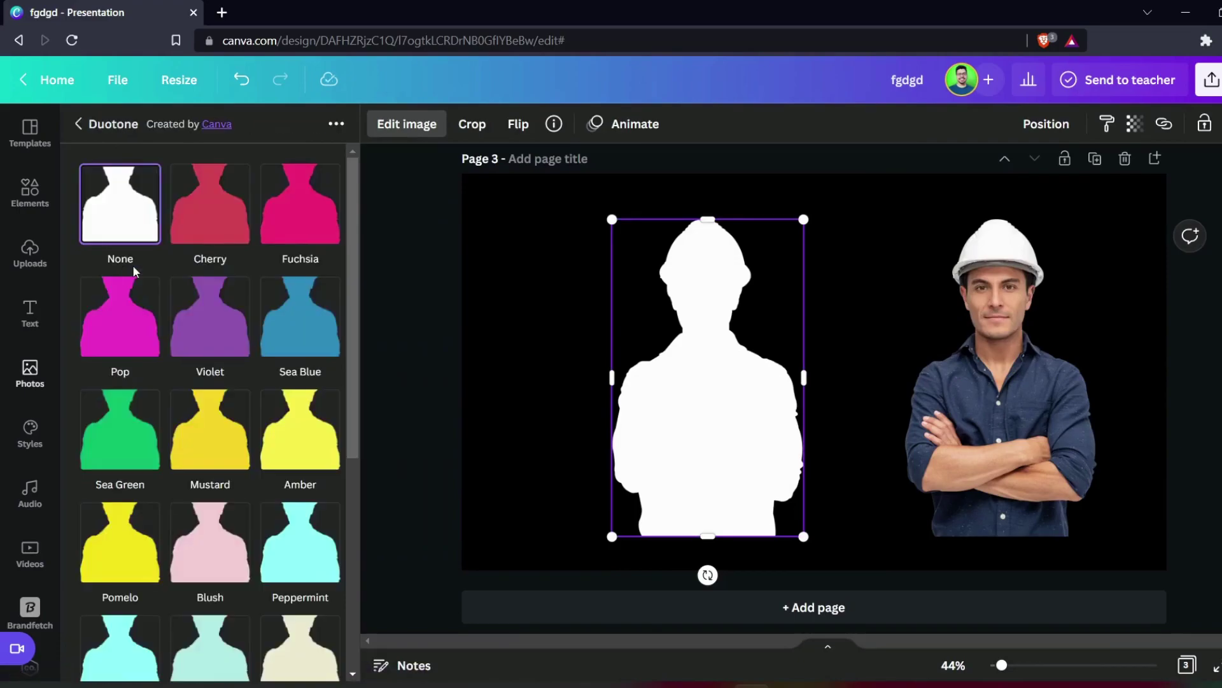
click(307, 222)
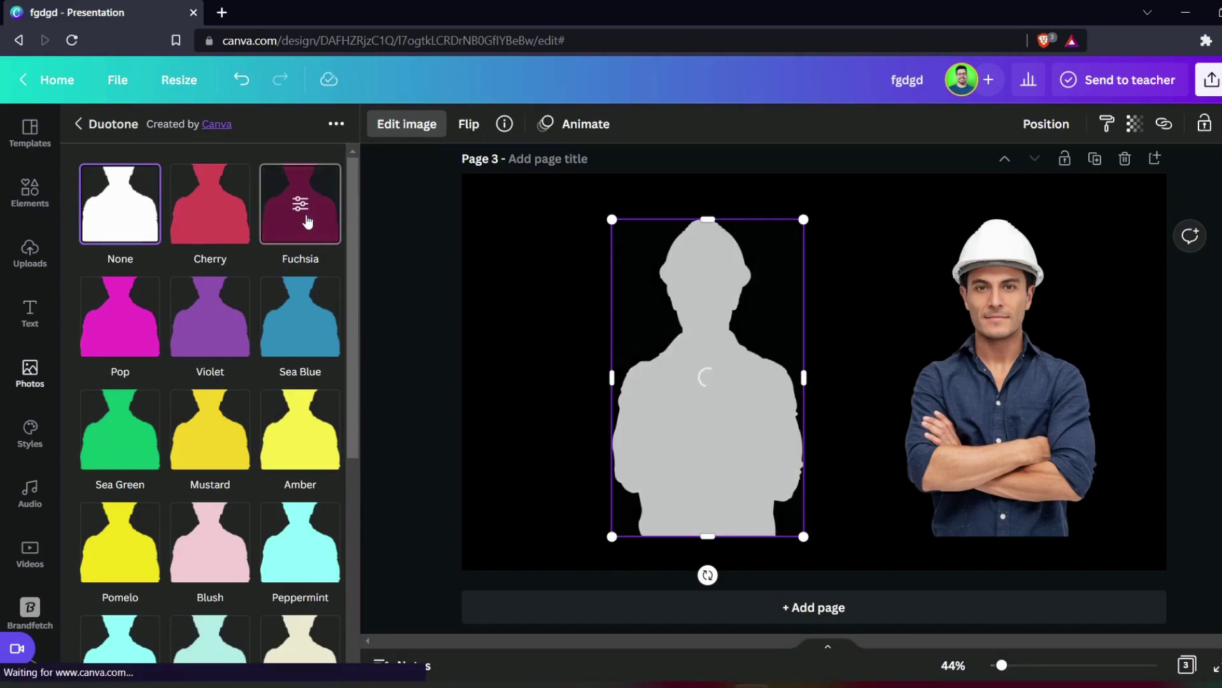
click(121, 325)
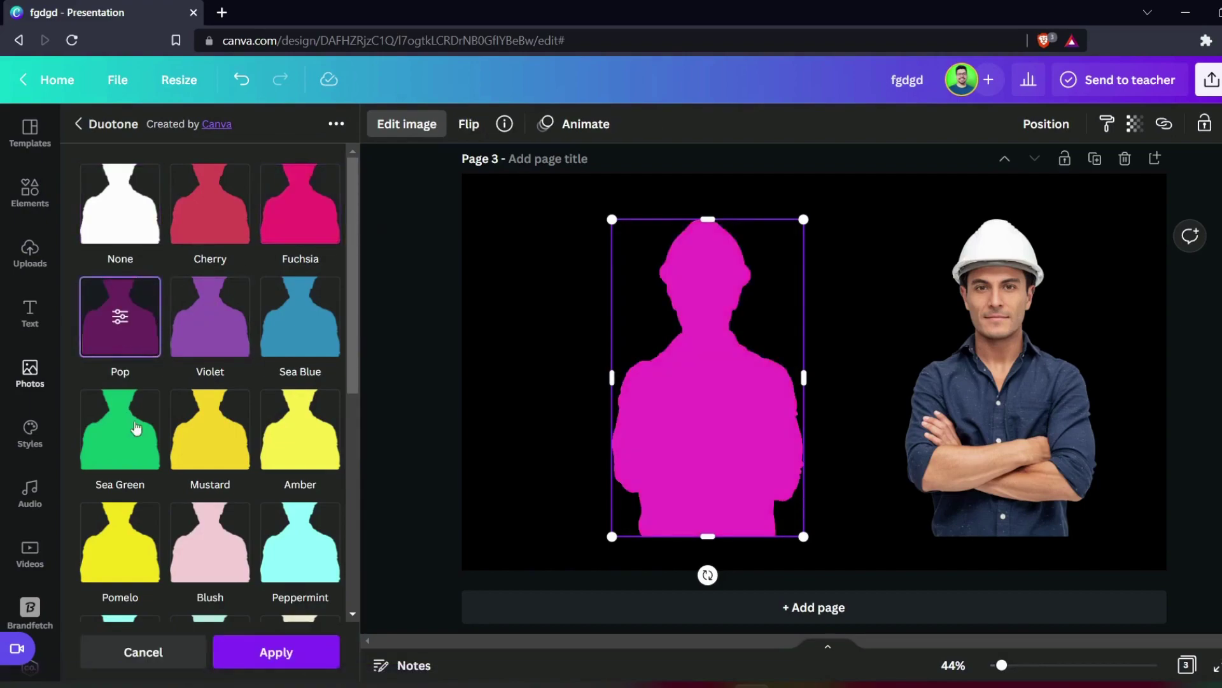
click(121, 432)
click(304, 537)
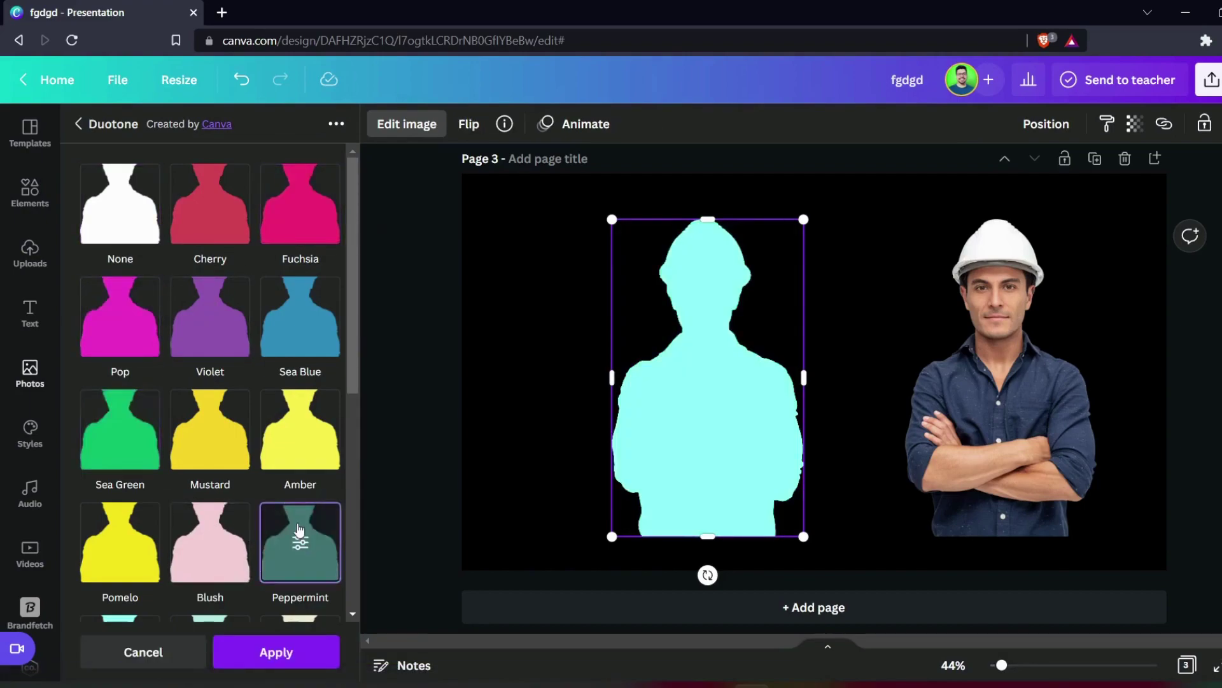
scroll(300, 497, down, 2)
click(286, 653)
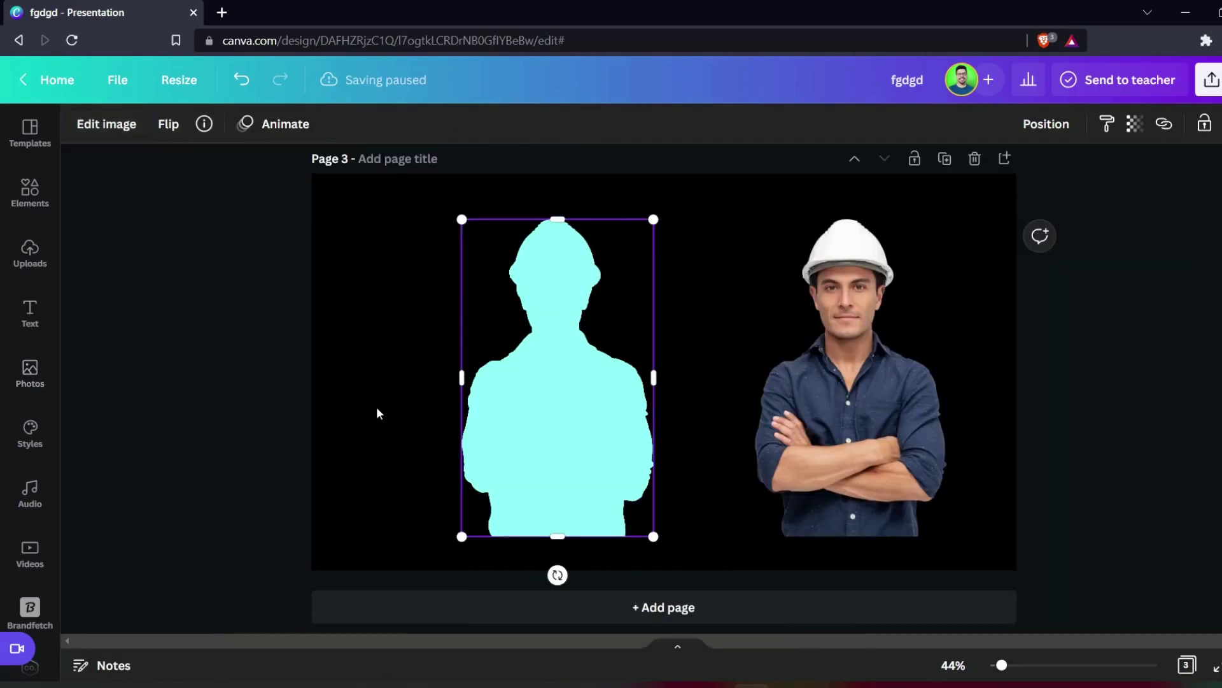
click(377, 406)
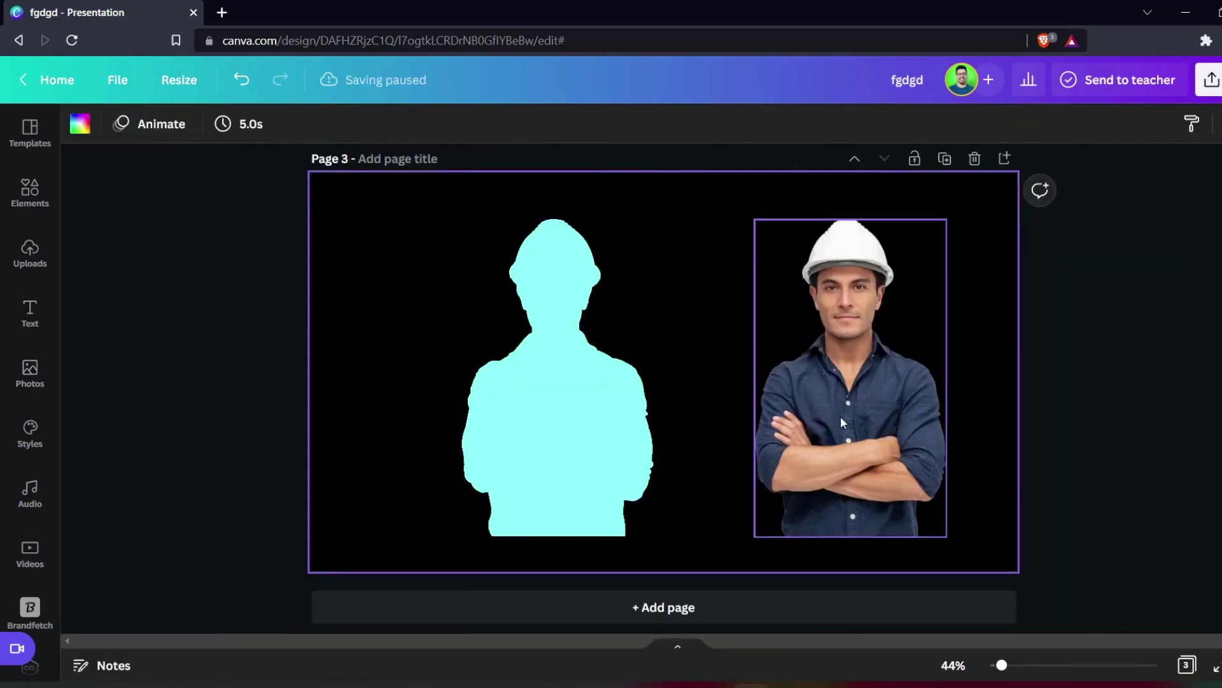
- Stack the original photo over the cyan silhouette, then enlarge and lower both together
drag(581, 434, 686, 423)
drag(836, 455, 670, 452)
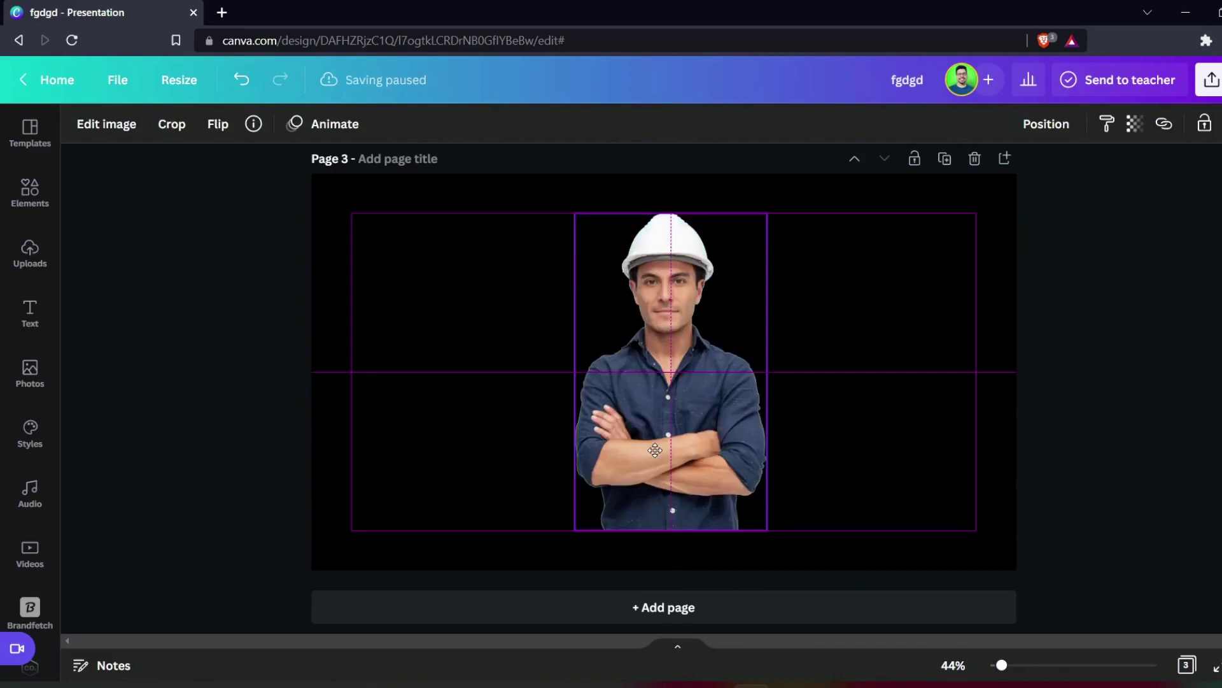
drag(891, 445, 596, 449)
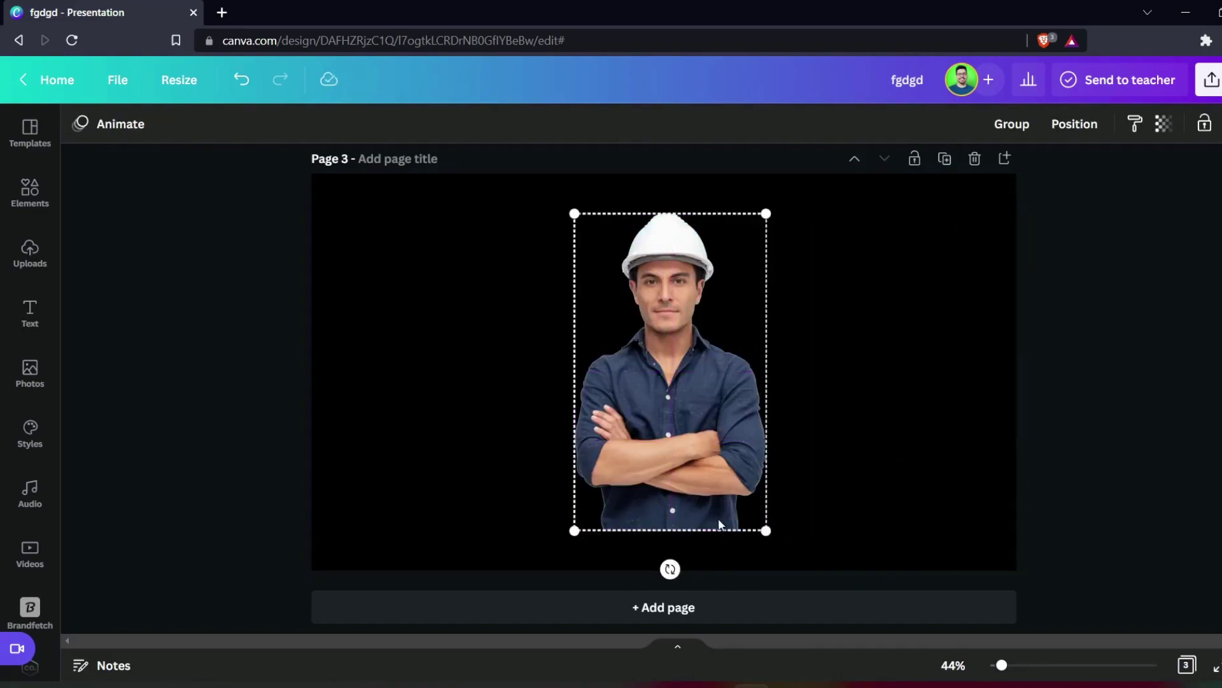
drag(767, 529, 799, 576)
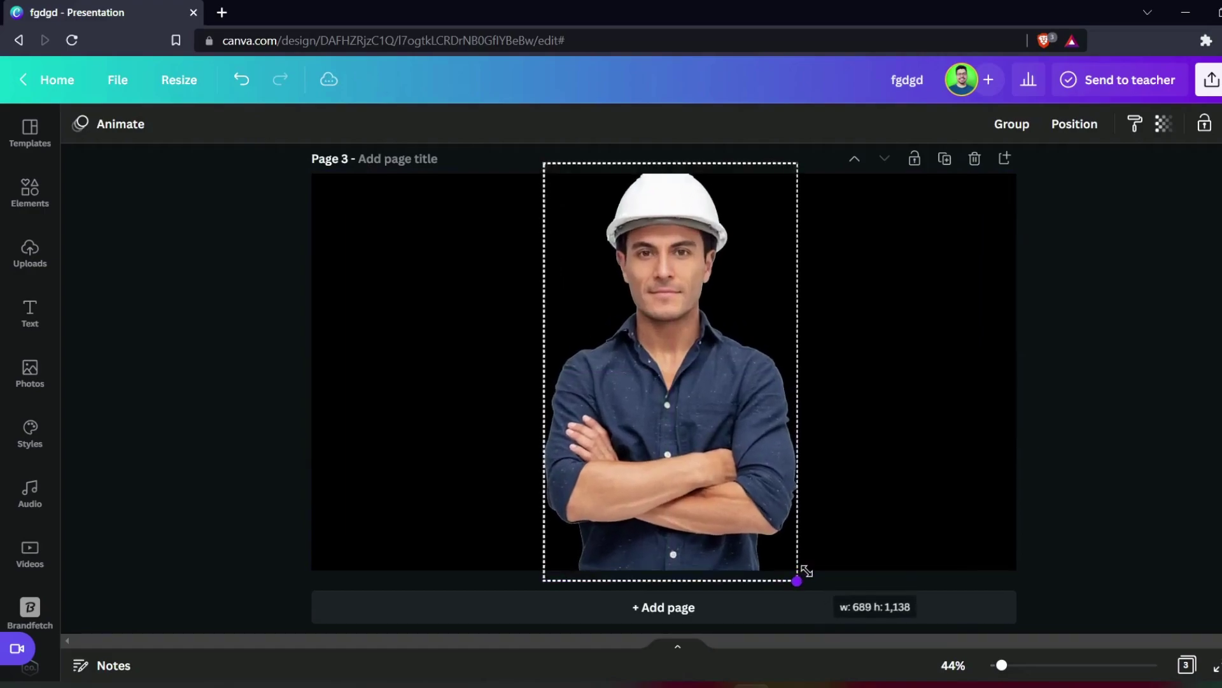
drag(715, 461, 707, 492)
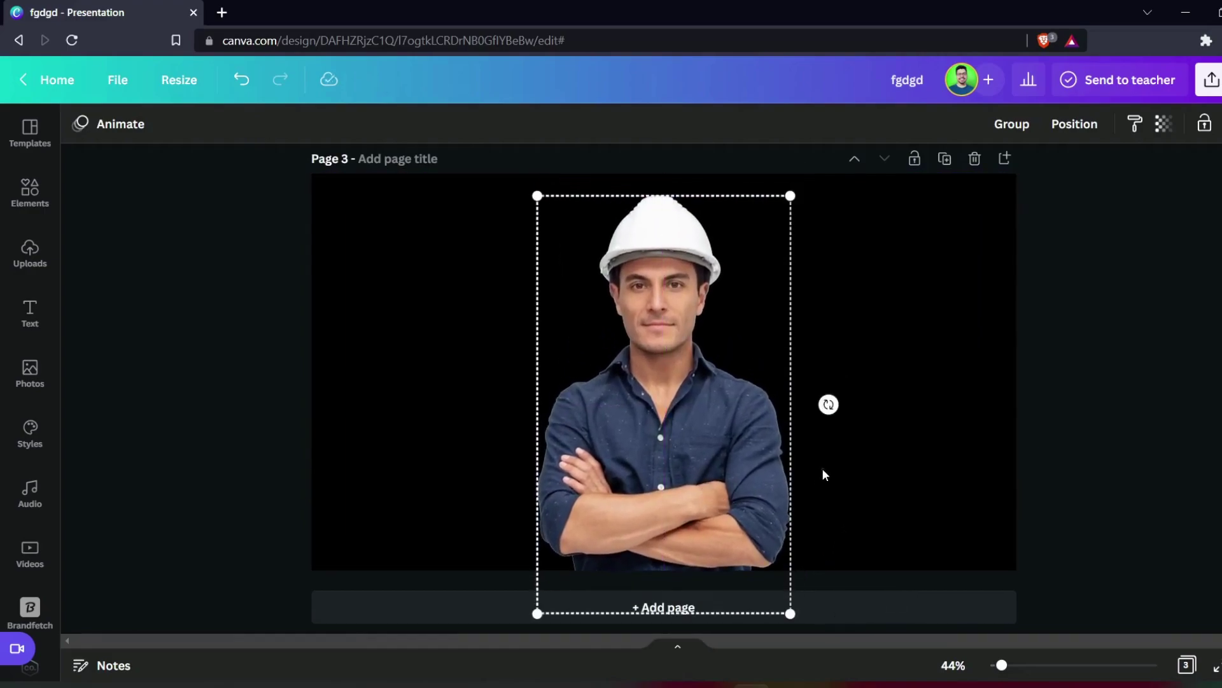
- Shrink the original photo slightly so a cyan outline shows around it
click(687, 396)
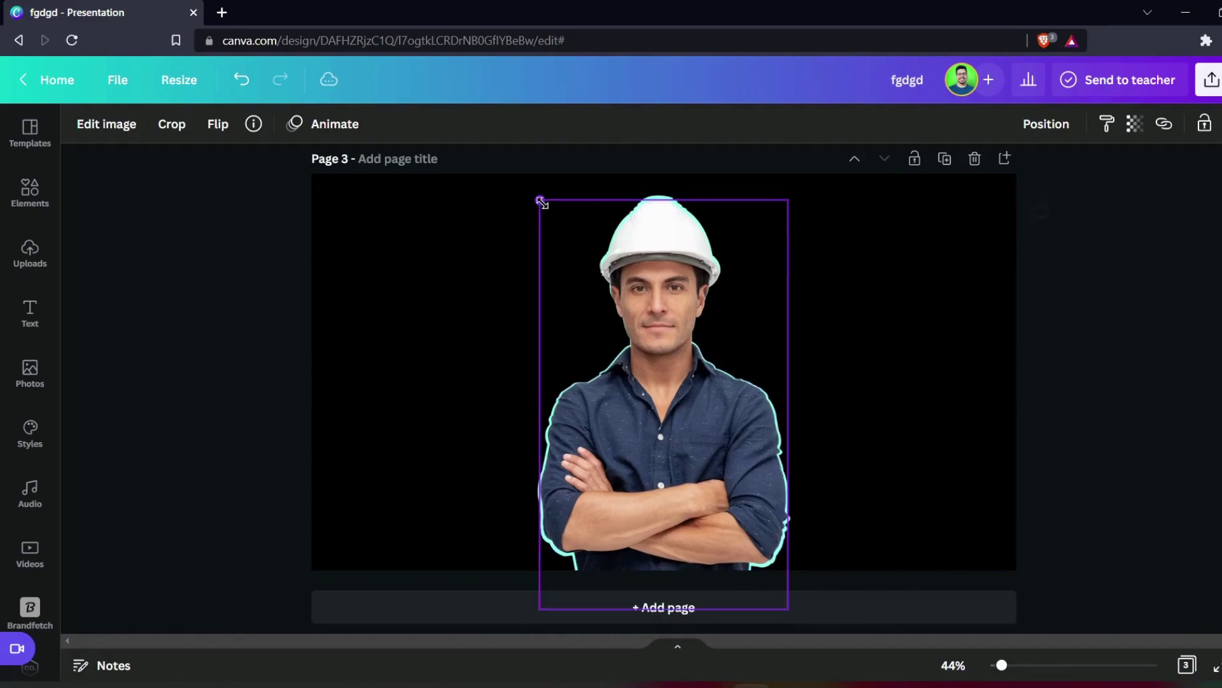
drag(537, 199, 542, 205)
click(916, 436)
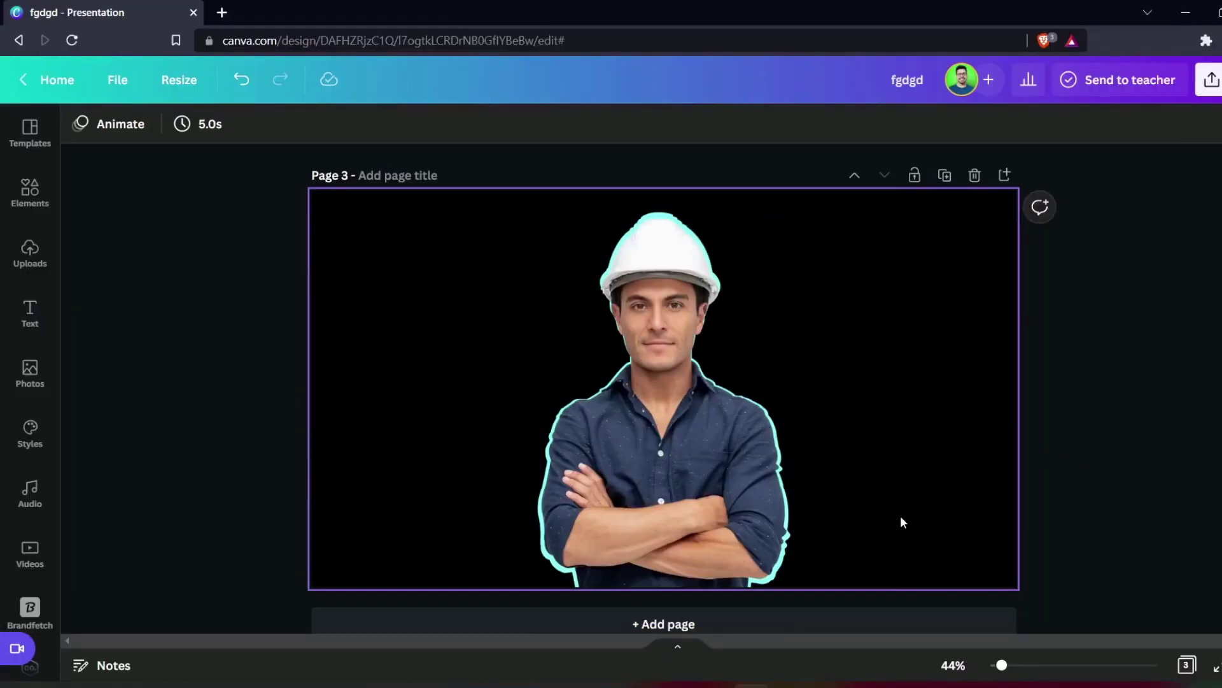
scroll(912, 513, up, 5)
scroll(925, 499, up, 3)
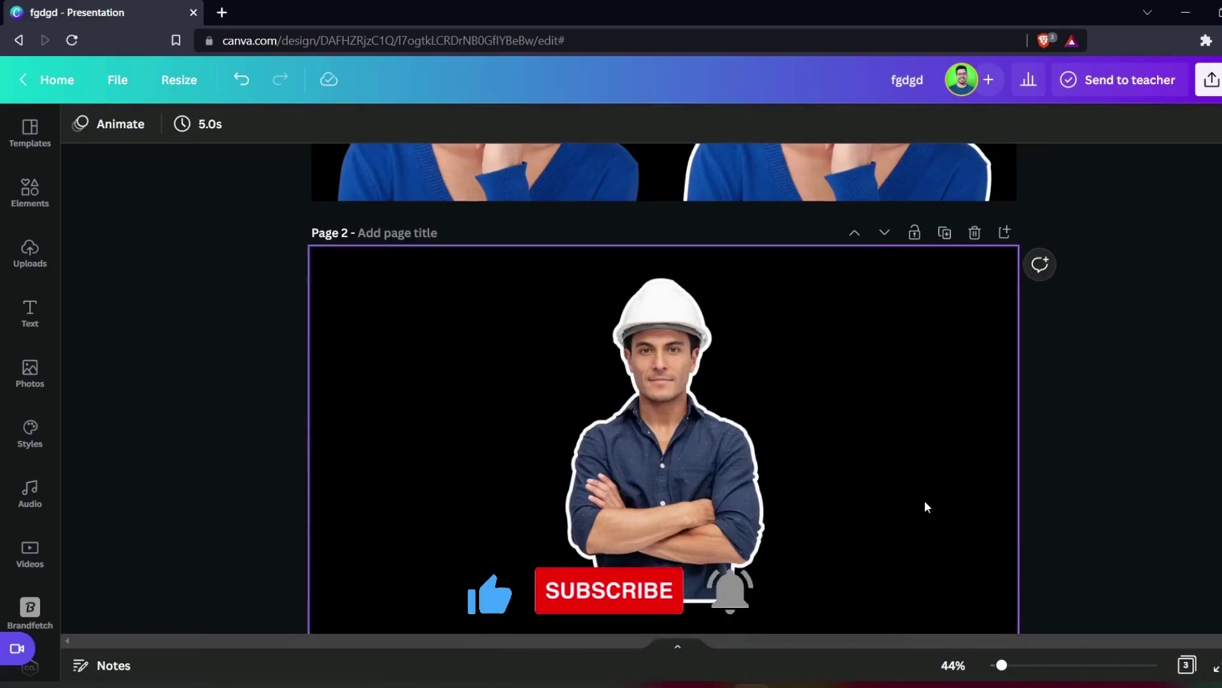
scroll(926, 499, up, 4)
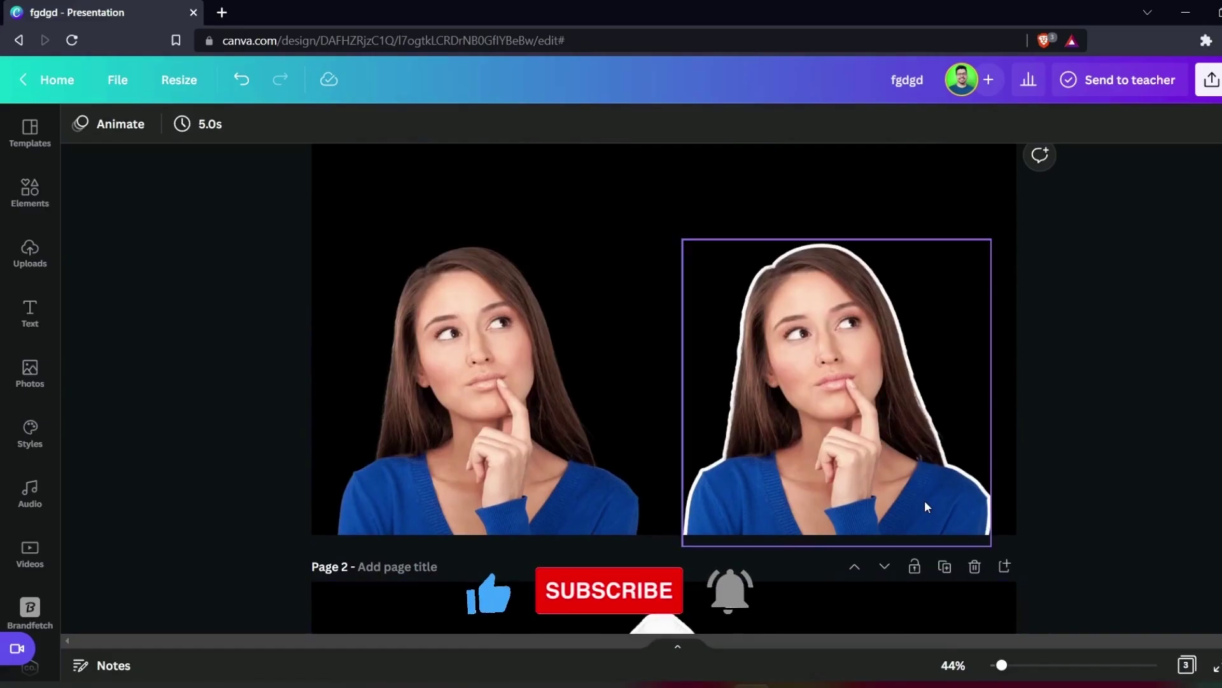